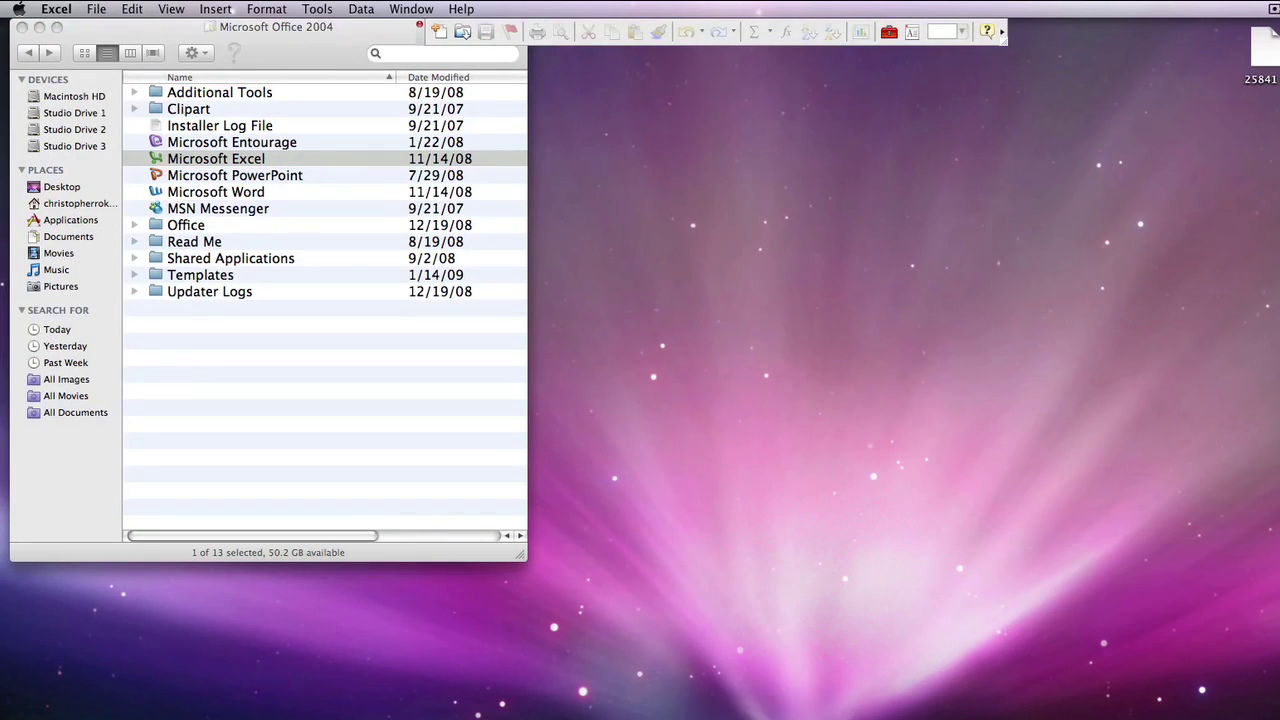
Create a new blank Excel workbook from the File menu
{"action": "left_click", "coordinate": [96, 9]}
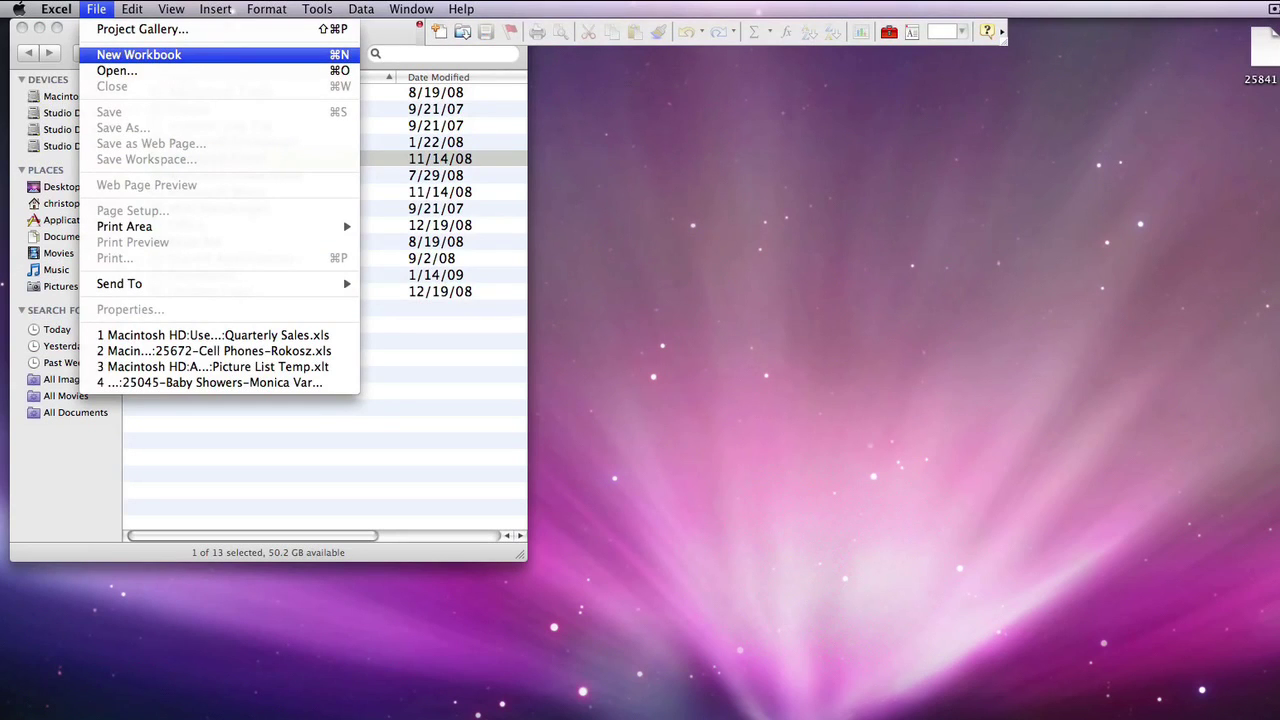
{"action": "left_click", "coordinate": [139, 54]}
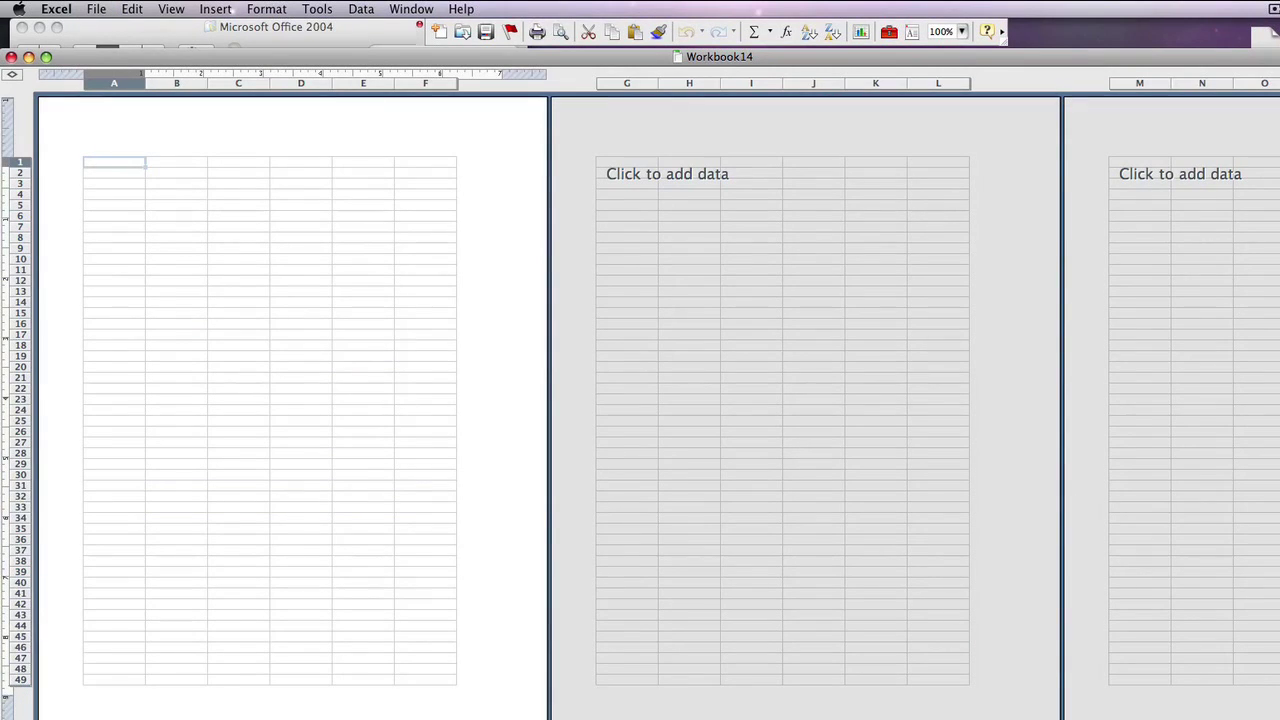
Enter the headings FirstName, LastName, Address, City, State and Zipcode across cells A1–F1
{"action": "type", "text": "FirstName"}
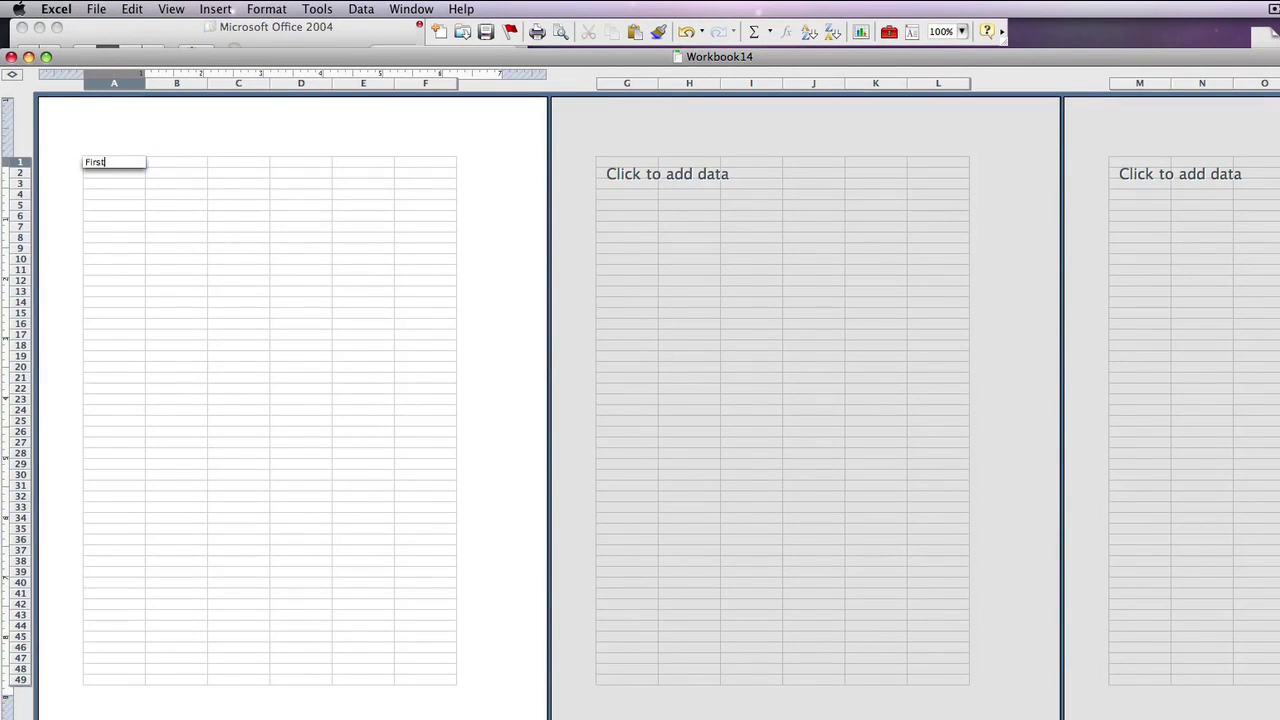
{"action": "left_click", "coordinate": [176, 162]}
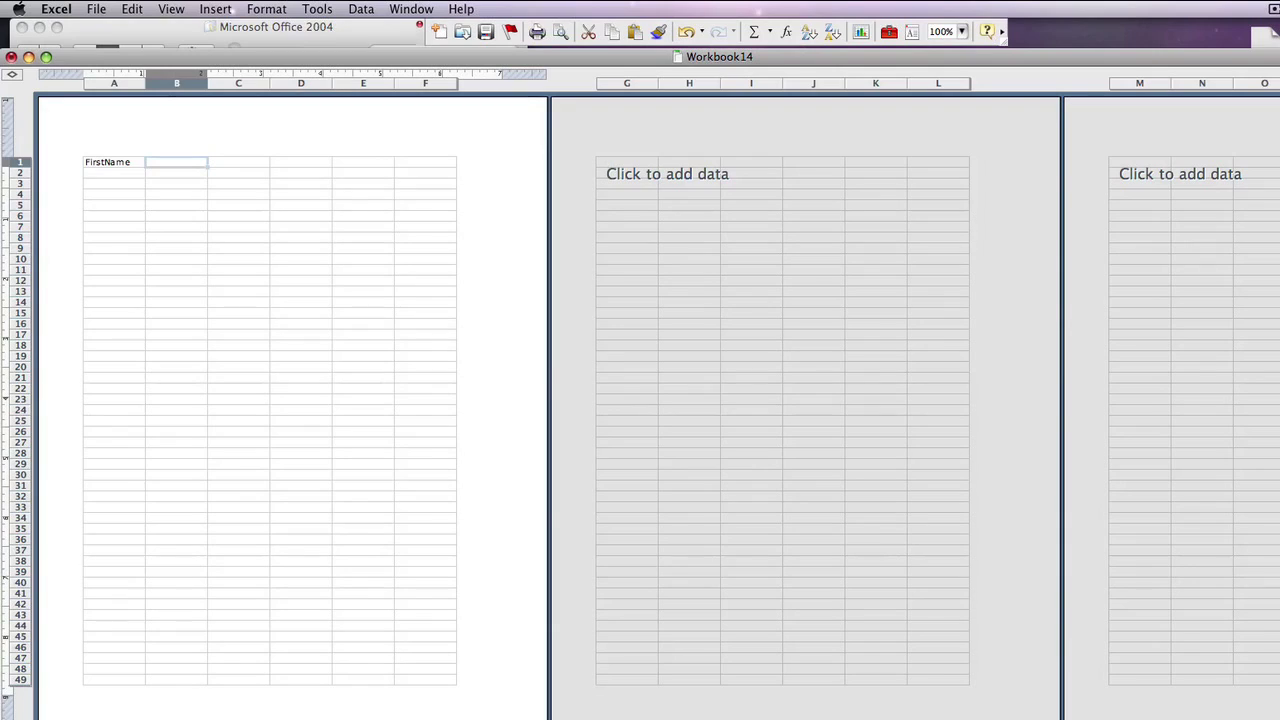
{"action": "type", "text": "LastName"}
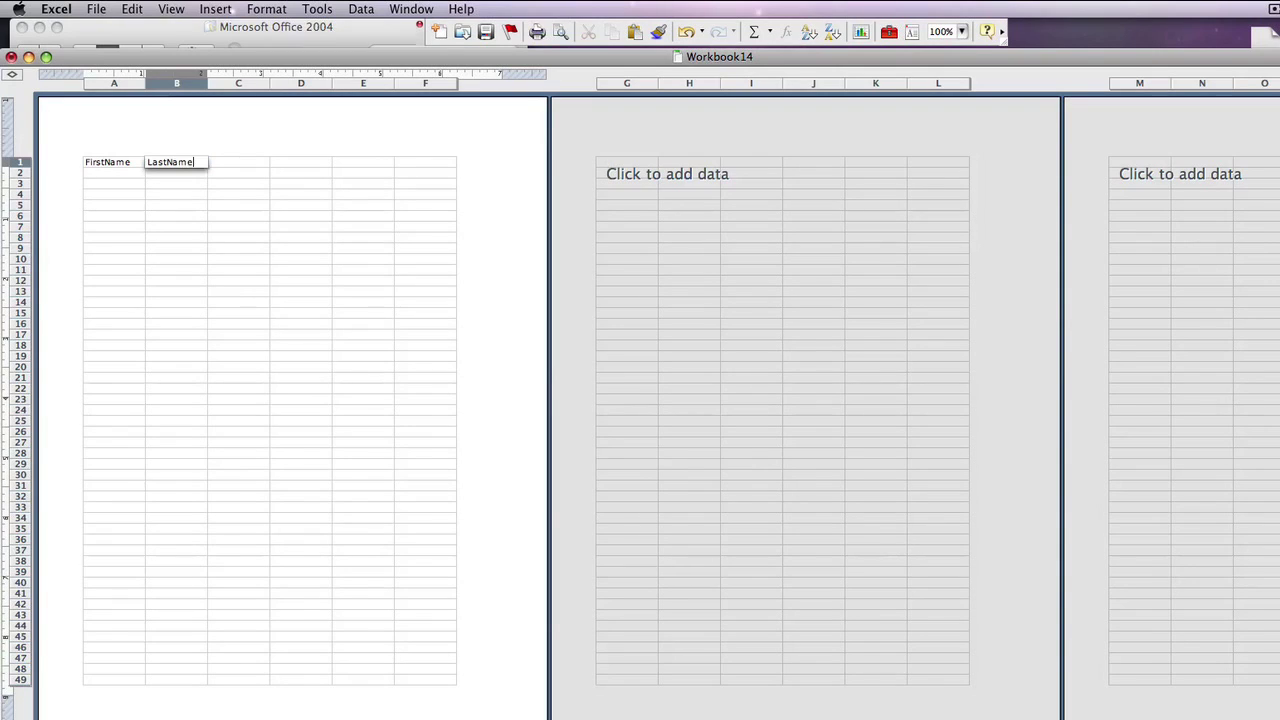
{"action": "key", "text": "Tab"}
{"action": "type", "text": "Address"}
{"action": "key", "text": "Tab"}
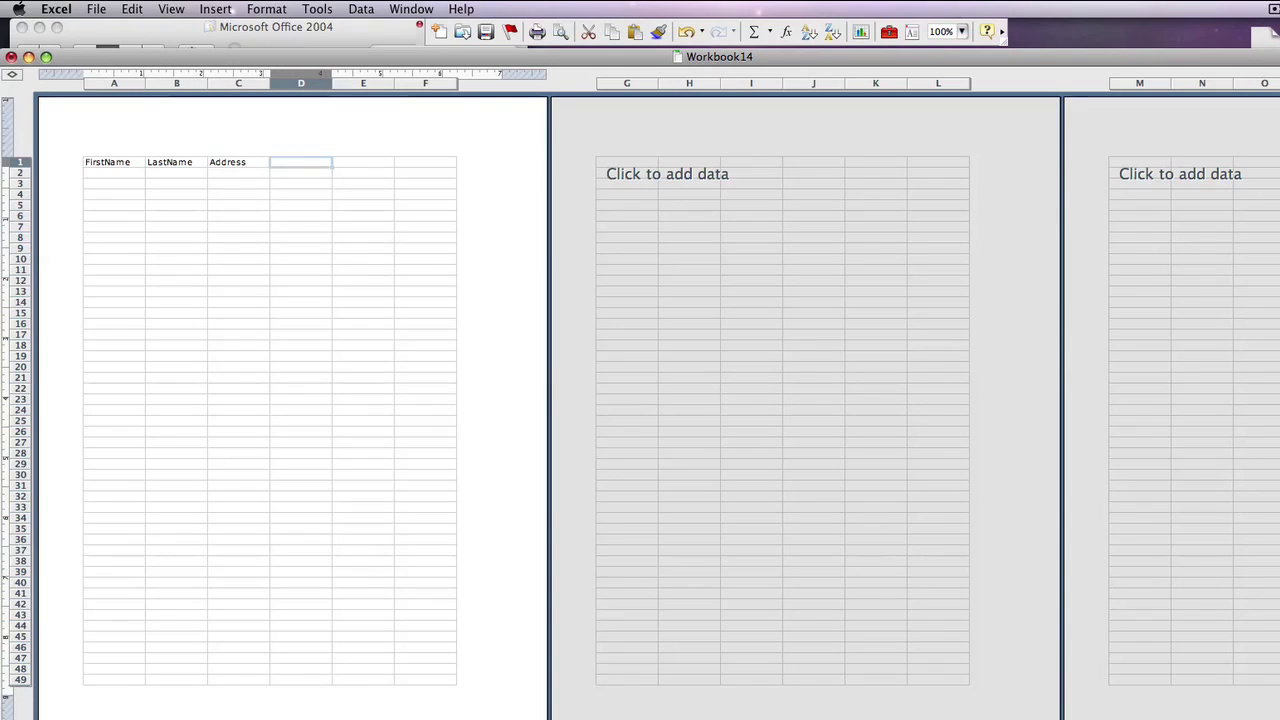
{"action": "type", "text": "City"}
{"action": "key", "text": "Tab"}
{"action": "type", "text": "State"}
{"action": "key", "text": "Tab"}
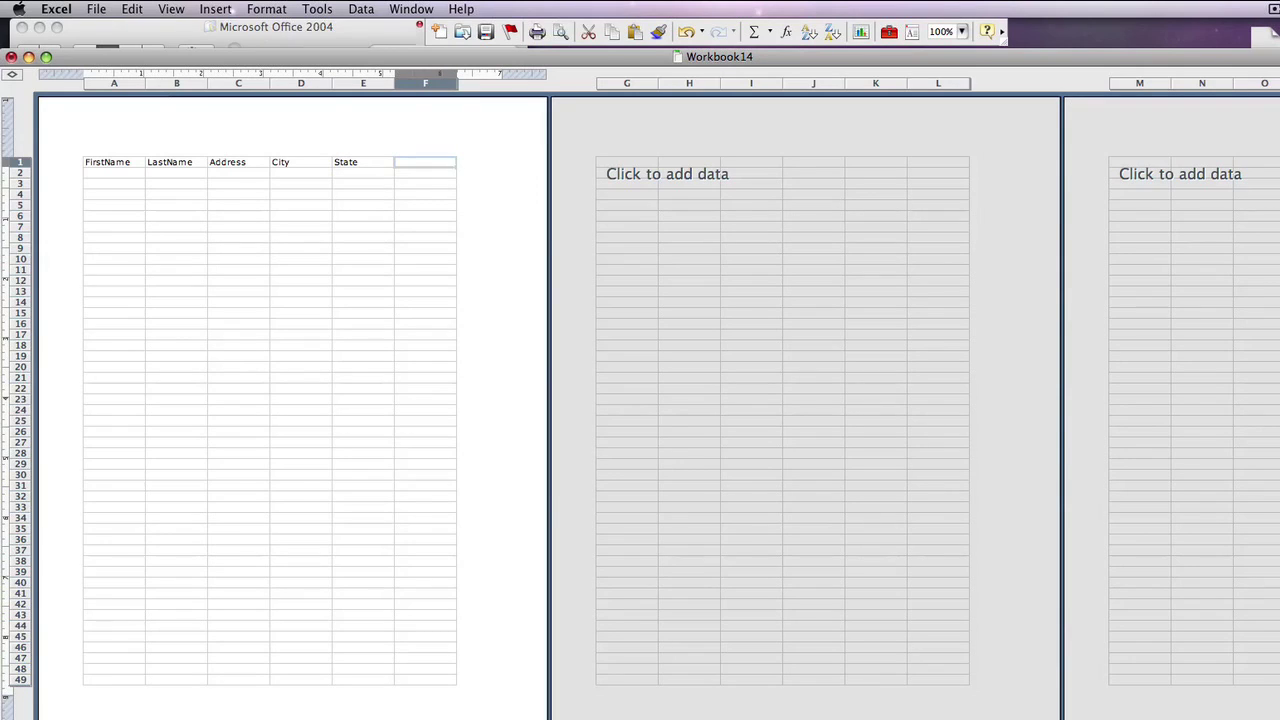
{"action": "type", "text": "Zipcode"}
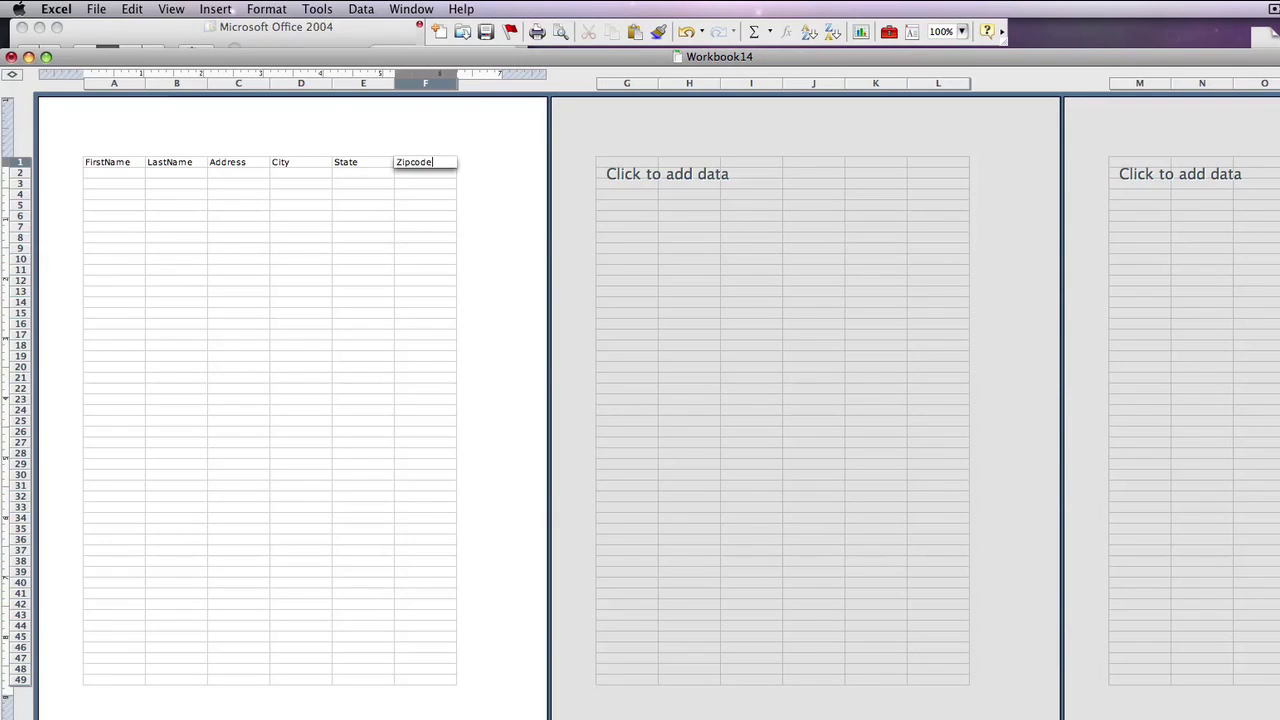
{"action": "key", "text": "Return"}
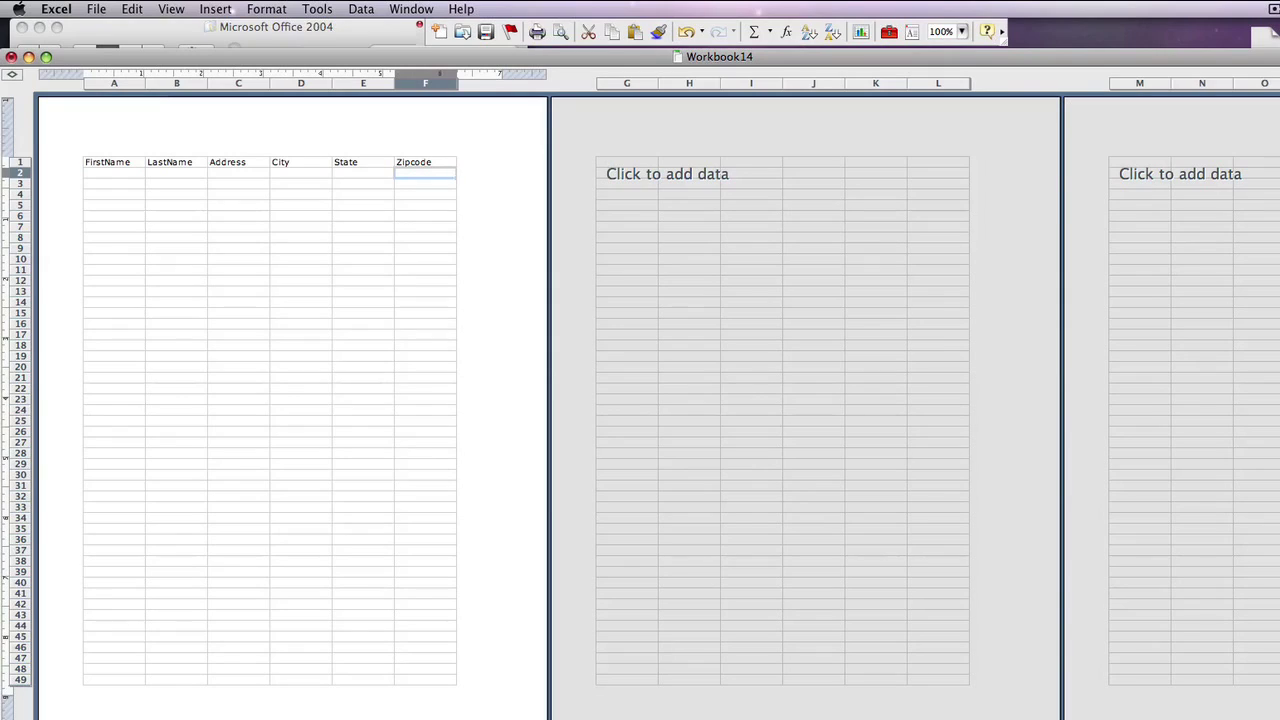
{"action": "key", "text": "Left"}
{"action": "key", "text": "Left"}
{"action": "key", "text": "Left"}
{"action": "key", "text": "Left"}
{"action": "key", "text": "Left"}
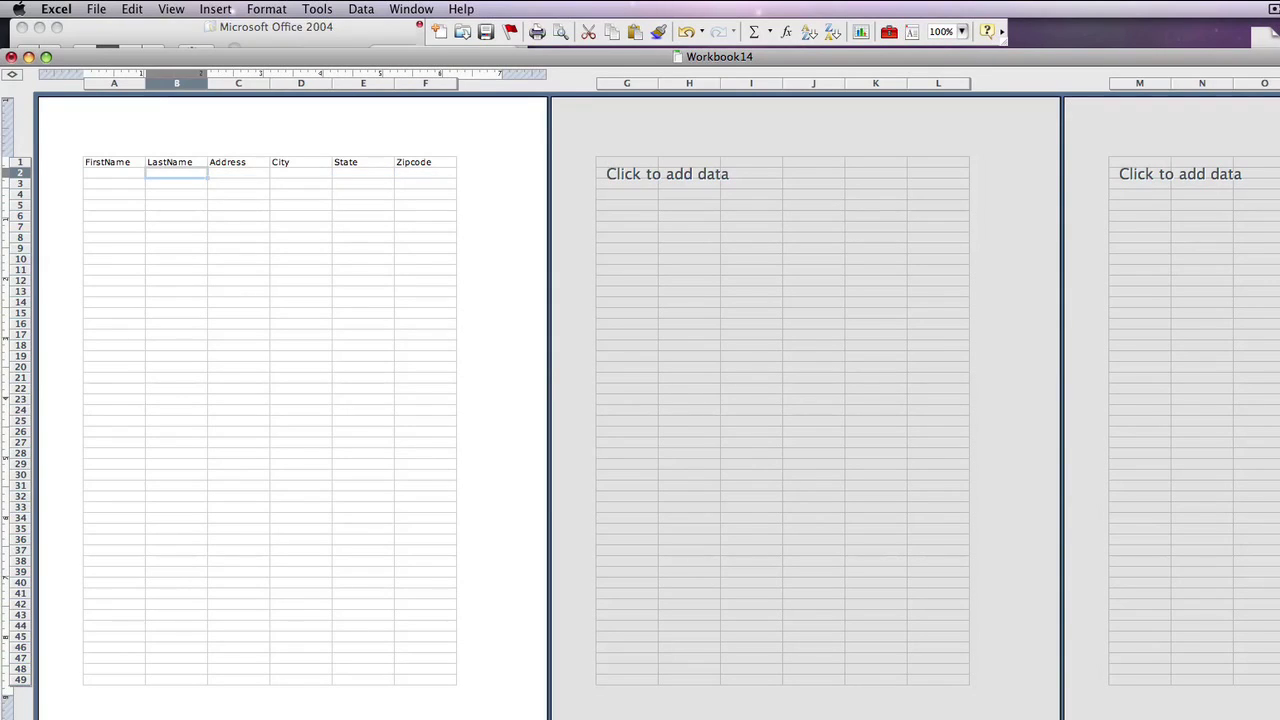
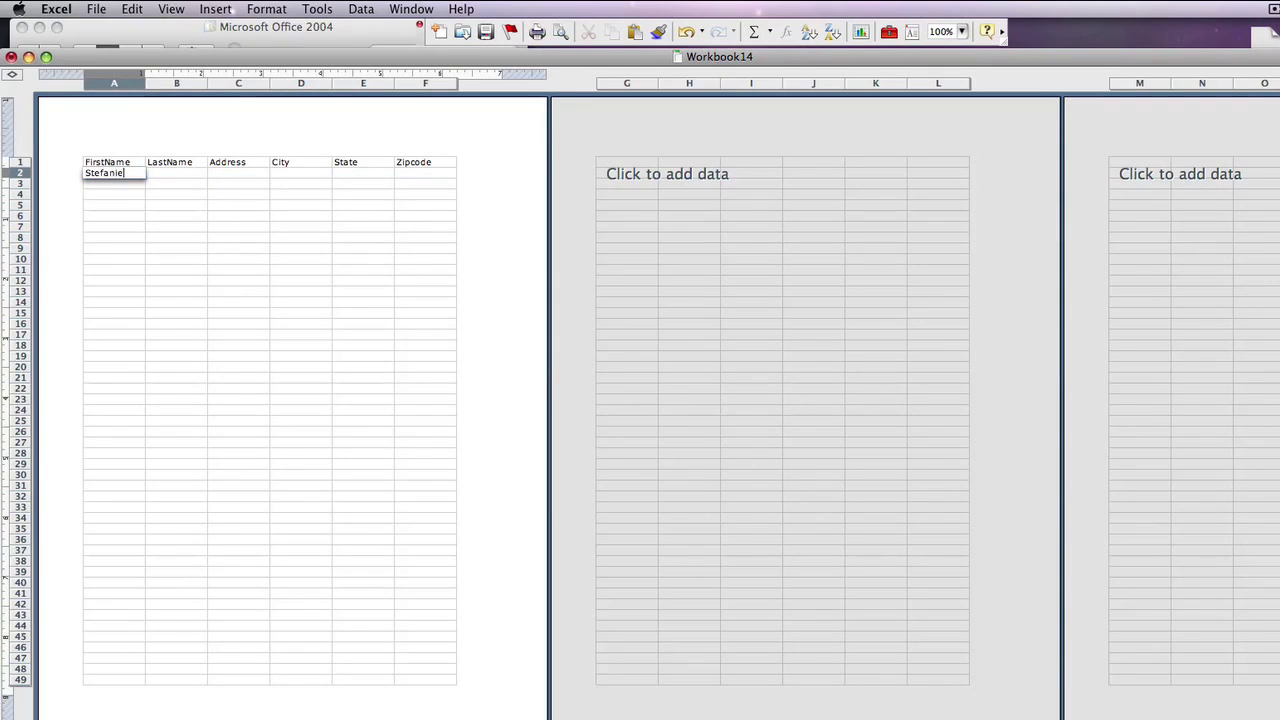
Enter the first contact's first and last name in A2 and B2
{"action": "key", "text": "Tab"}
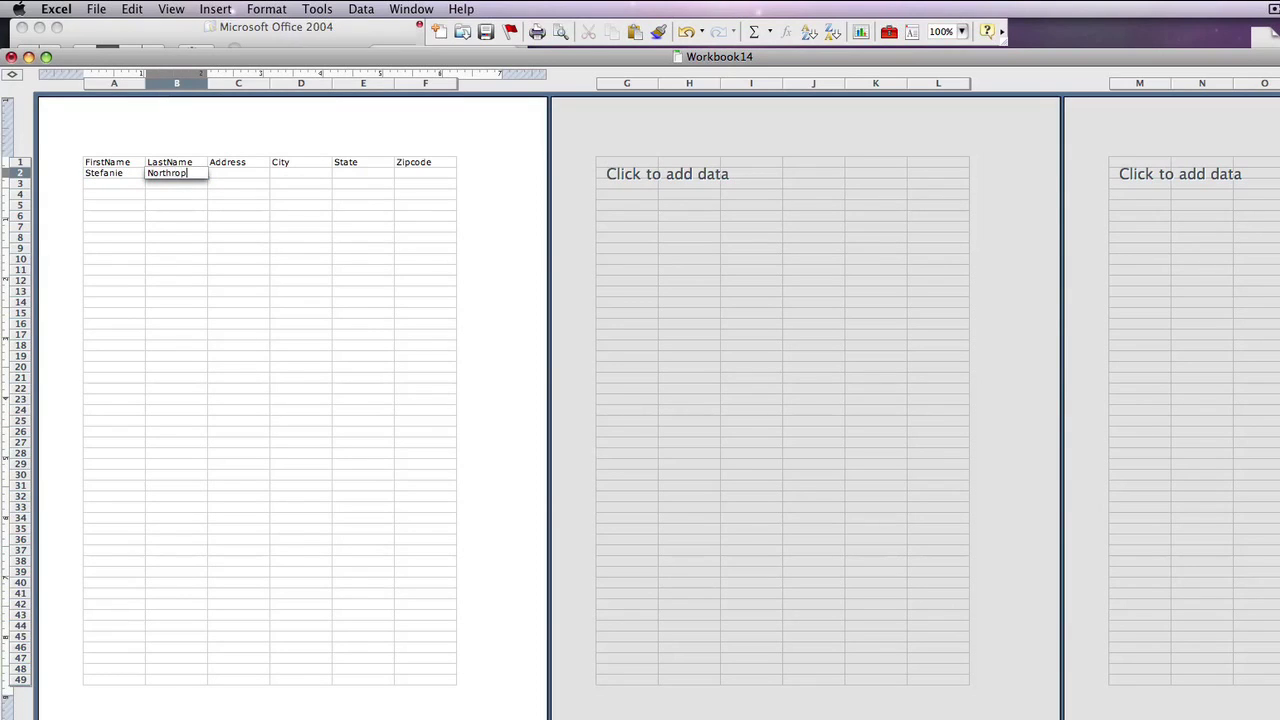
{"action": "key", "text": "Tab"}
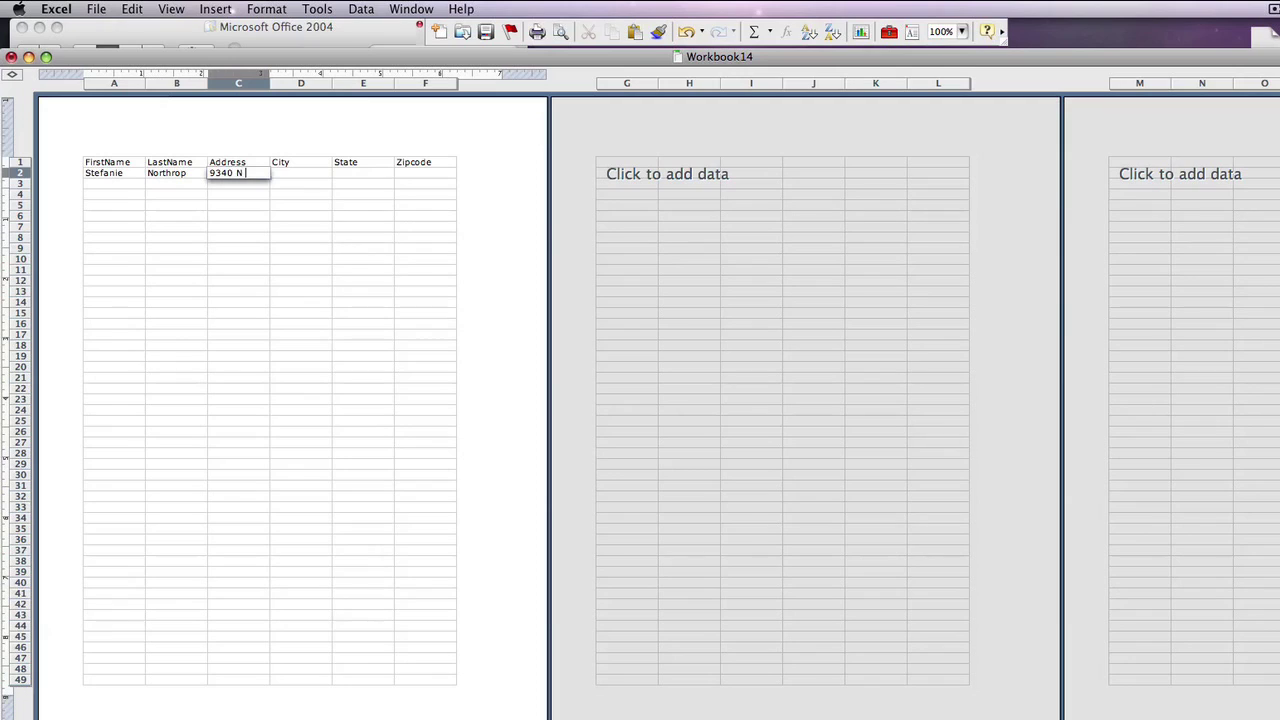
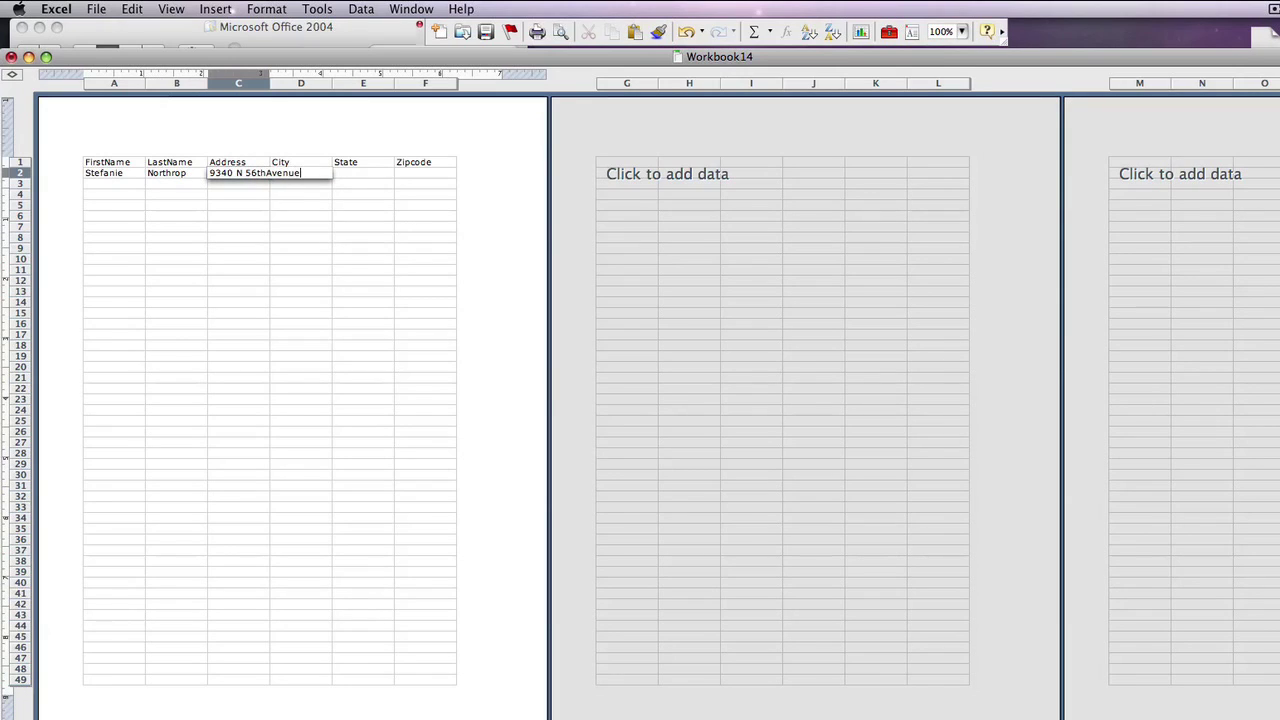
Fill in the contact's street address, city, state and zip code in C2–F2
{"action": "key", "text": "Return"}
{"action": "key", "text": "Up"}
{"action": "key", "text": "Right"}
{"action": "key", "text": "Right"}
{"action": "key", "text": "Right"}
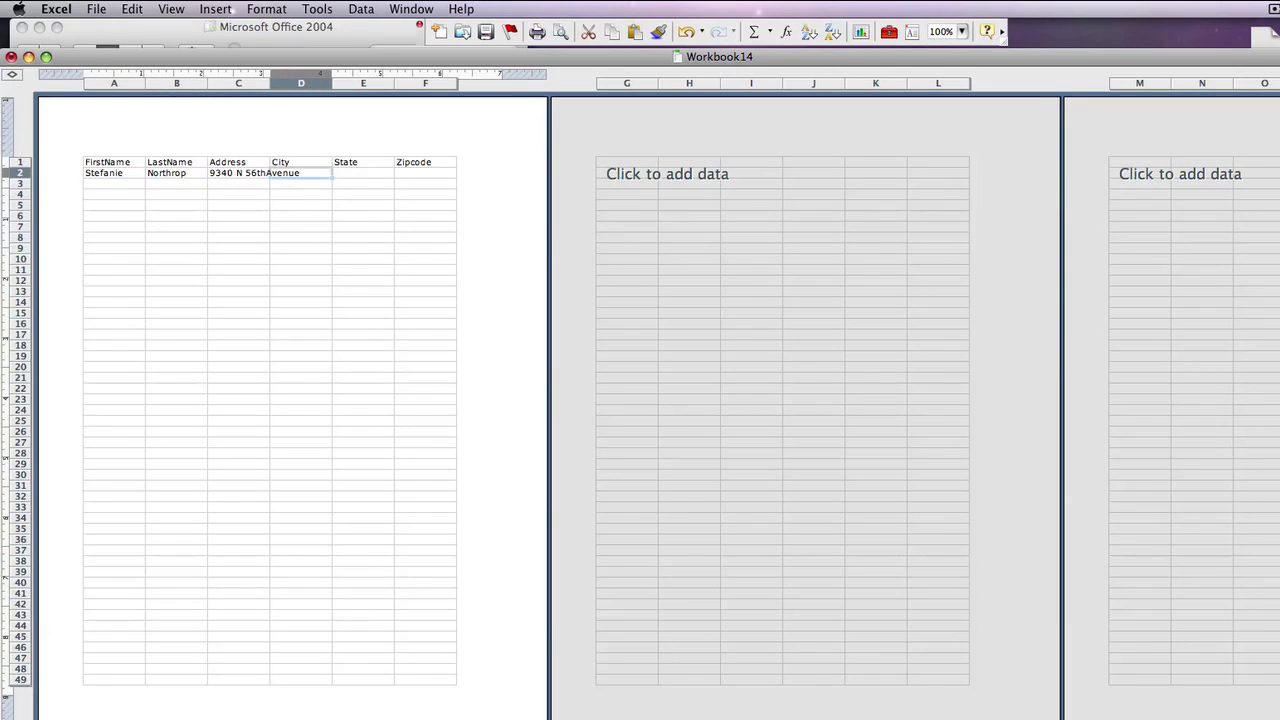
{"action": "type", "text": "Tampa"}
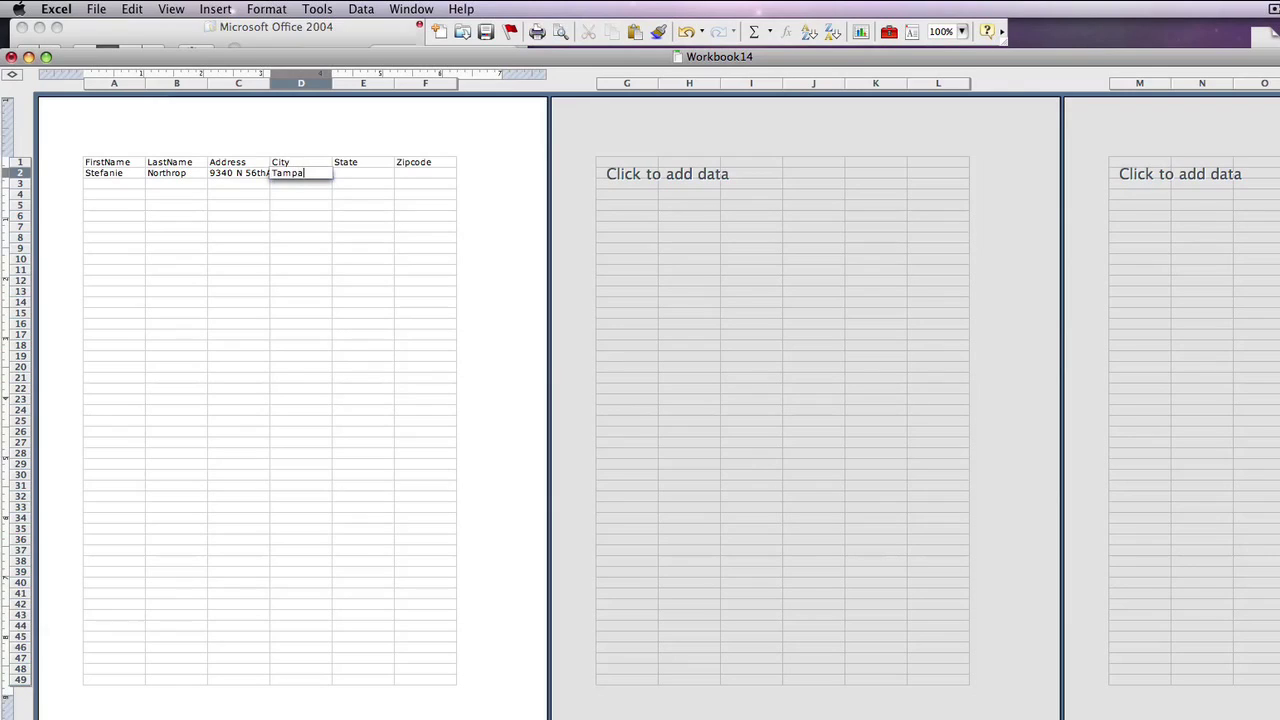
{"action": "key", "text": "Tab"}
{"action": "type", "text": "FL"}
{"action": "key", "text": "Tab"}
{"action": "type", "text": "33617"}
{"action": "key", "text": "Return"}
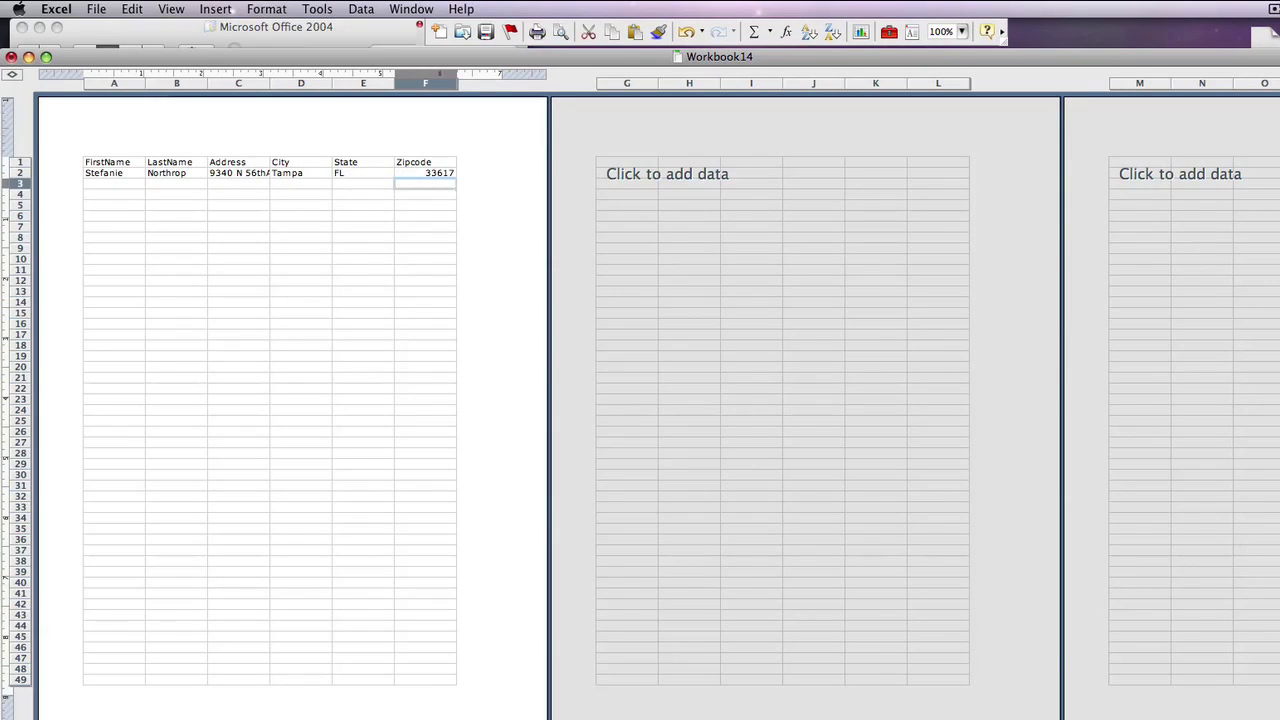
{"action": "left_click", "coordinate": [96, 9]}
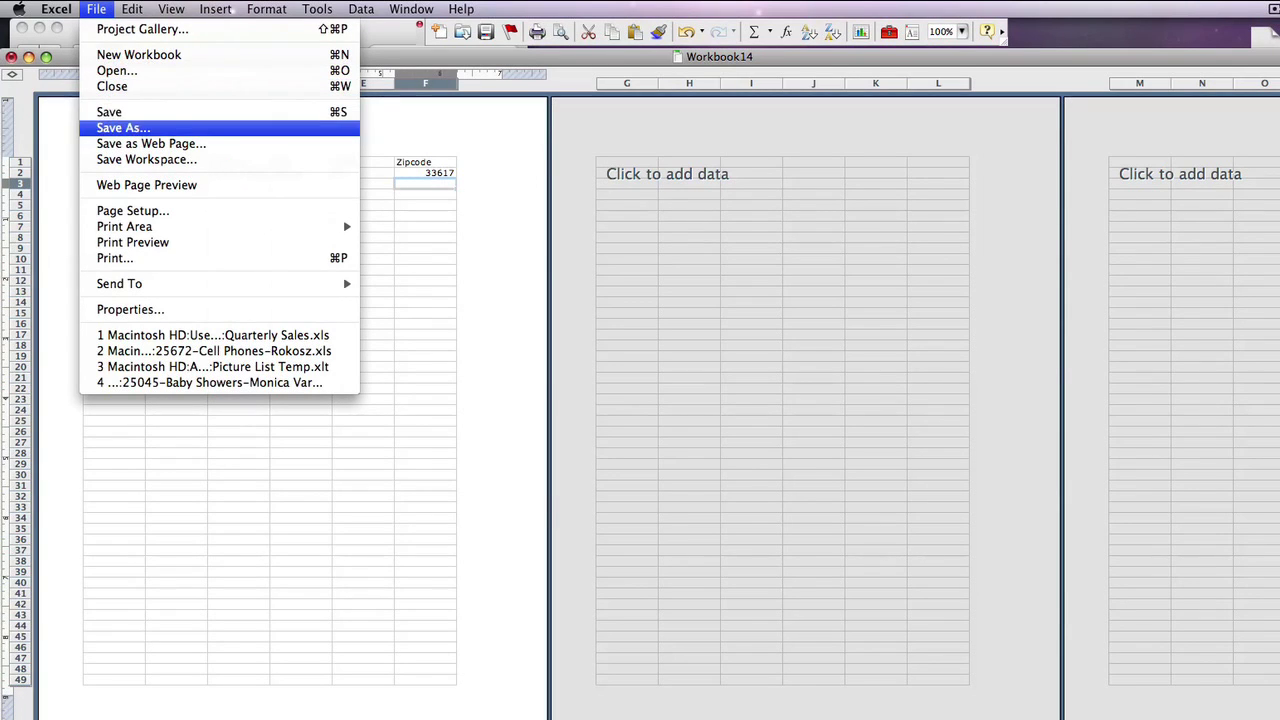
Save the workbook to the Desktop as Addresses.xls
{"action": "left_click", "coordinate": [123, 128]}
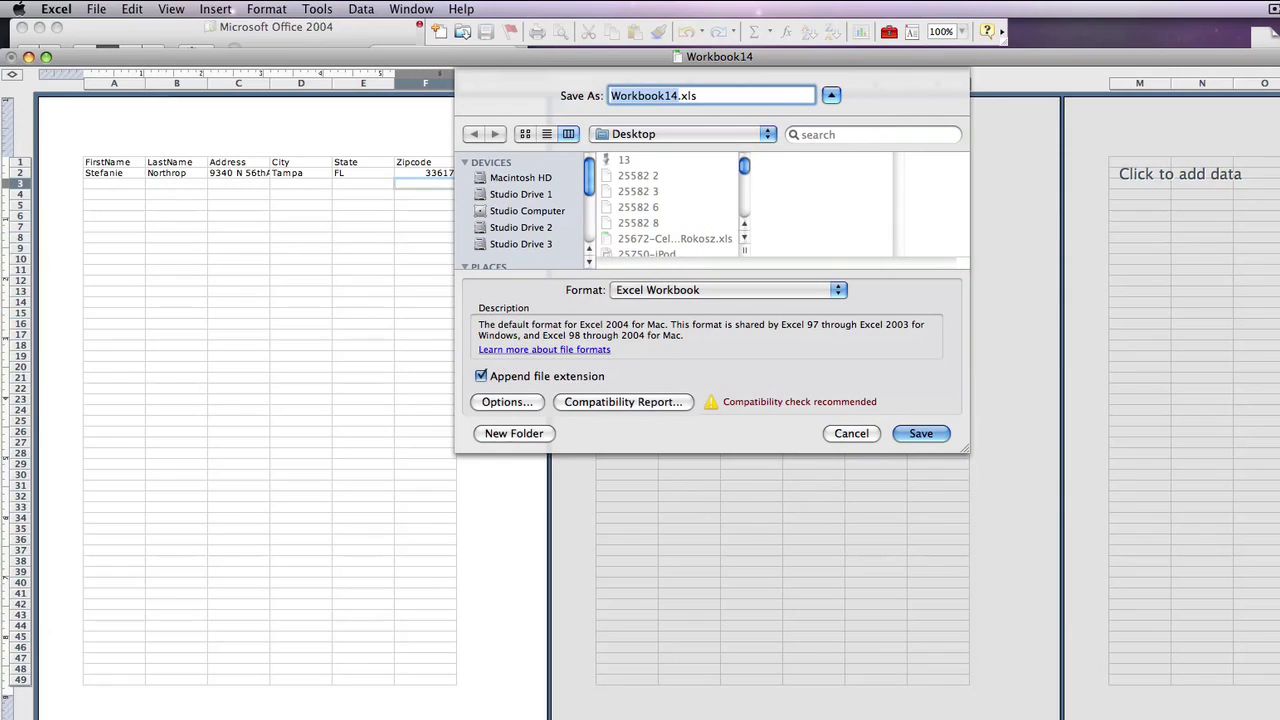
{"action": "type", "text": "Addresses"}
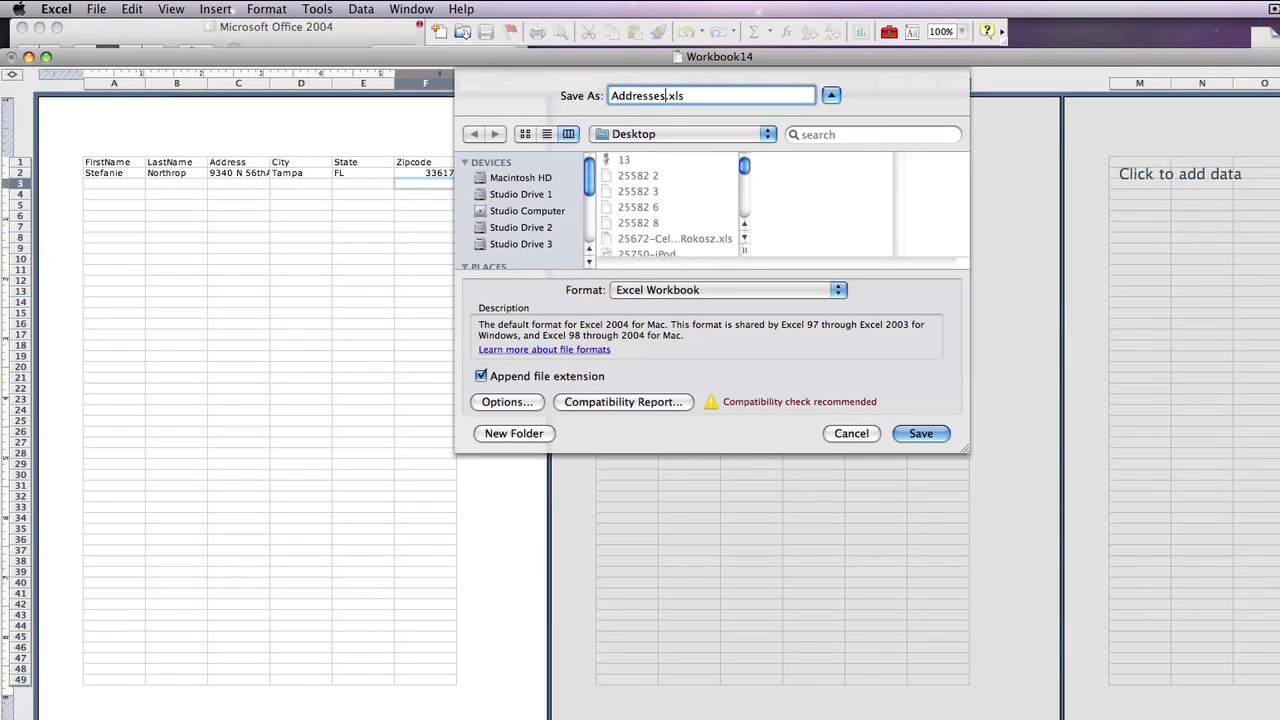
{"action": "key", "text": "Return"}
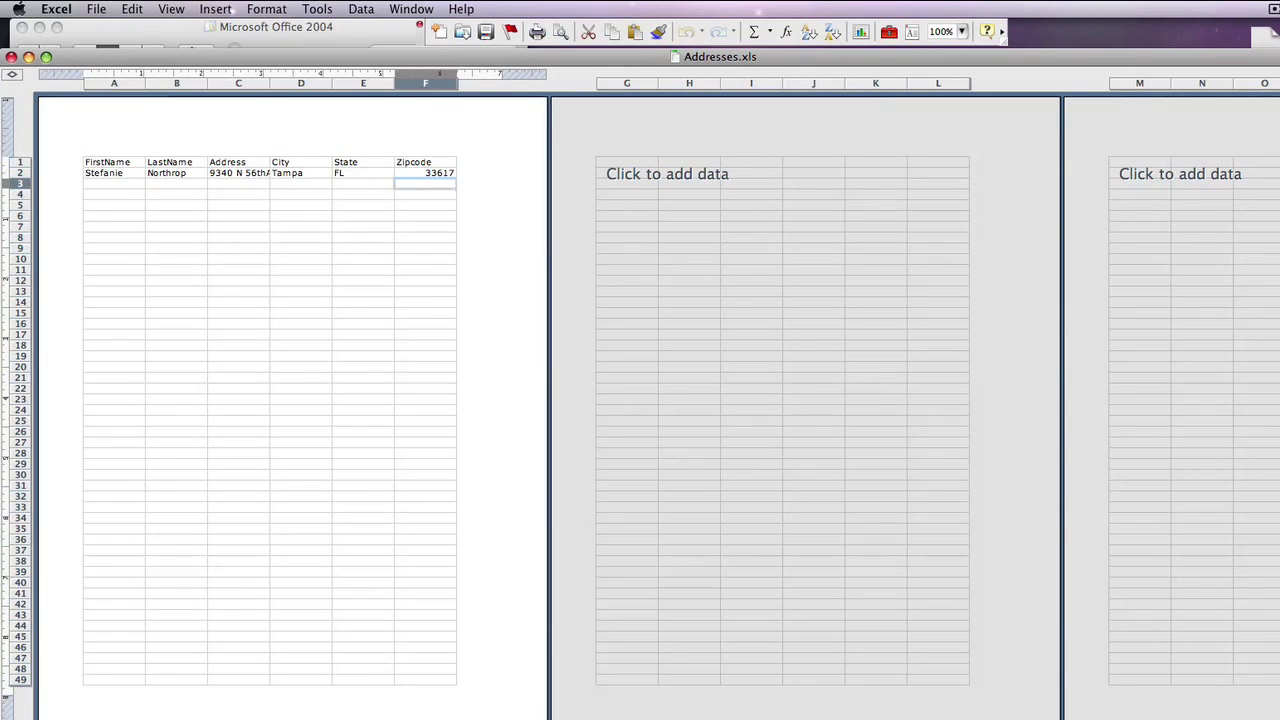
{"action": "key", "text": "super+Tab"}
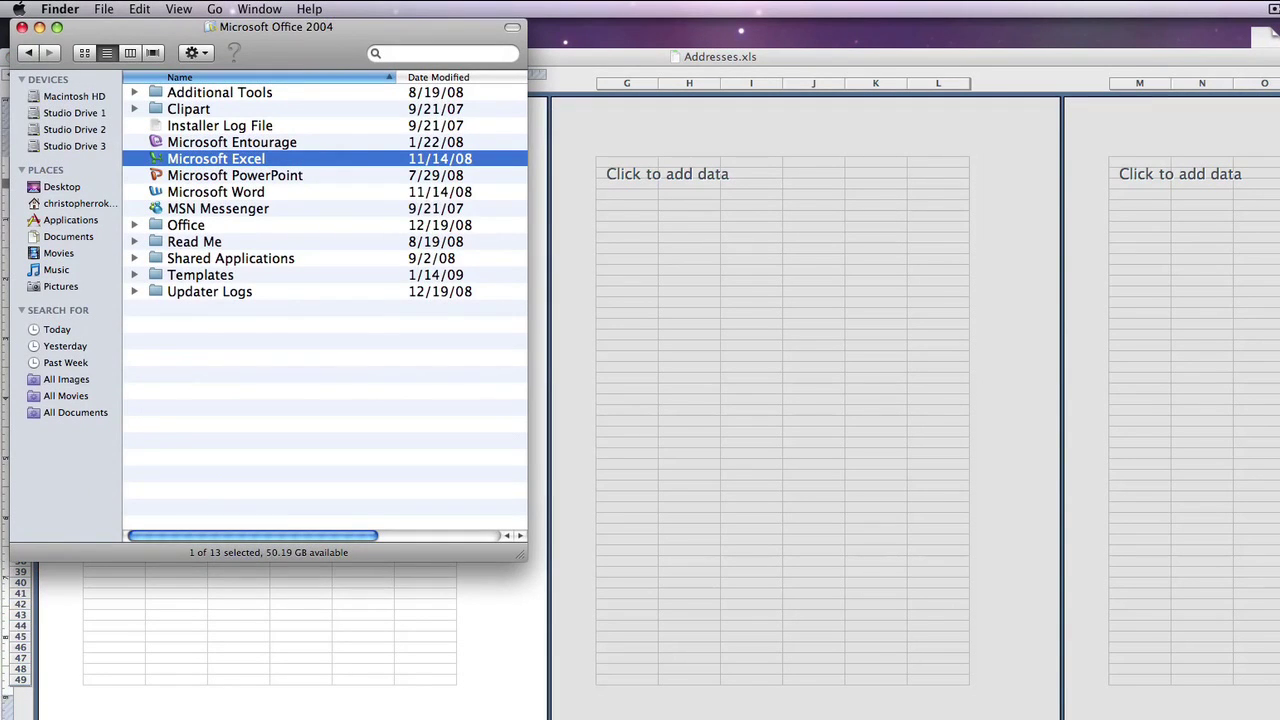
Launch Microsoft Word from the Office folder and create a new blank document
{"action": "key", "text": "Down"}
{"action": "key", "text": "Down"}
{"action": "key", "text": "super+o"}
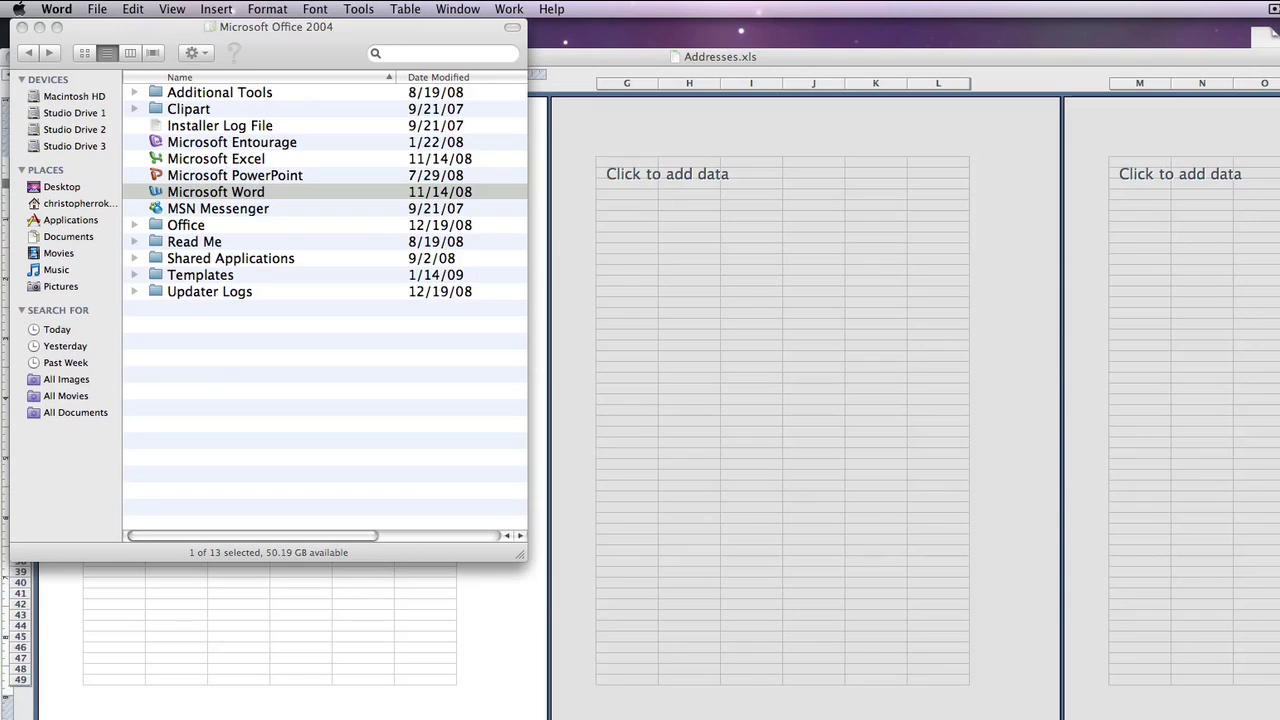
{"action": "left_click", "coordinate": [97, 9]}
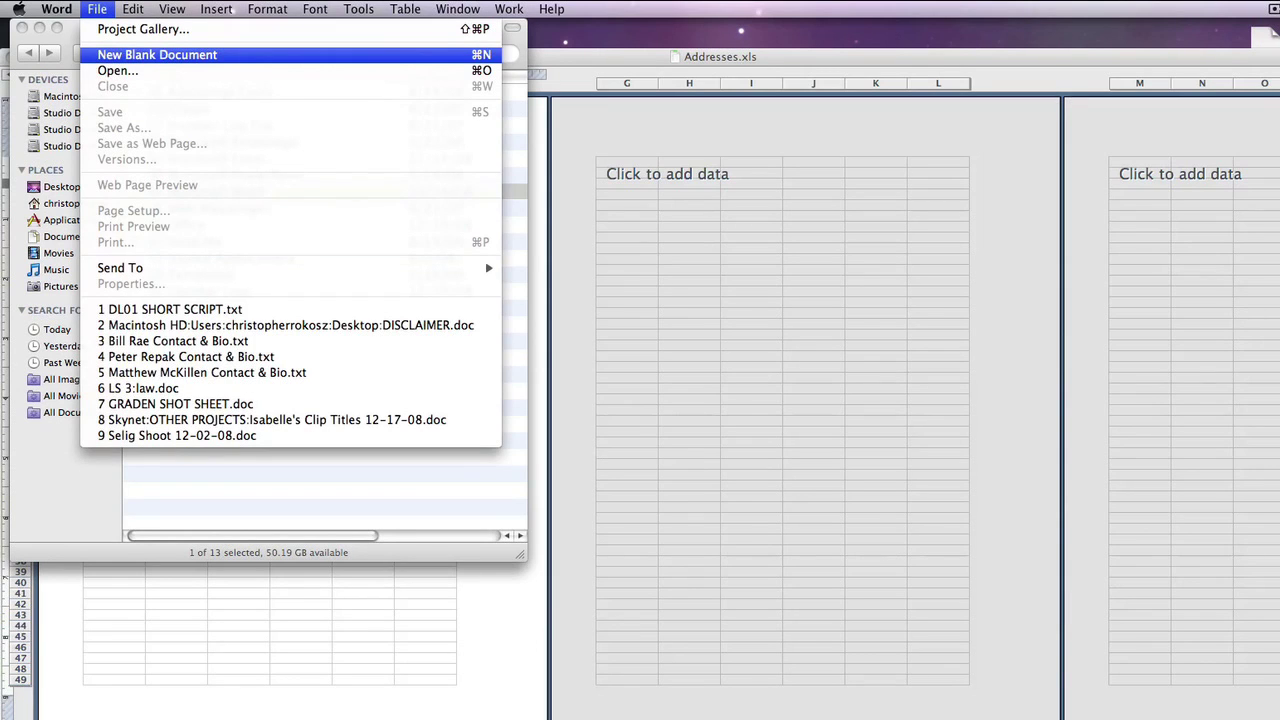
{"action": "key", "text": "Return"}
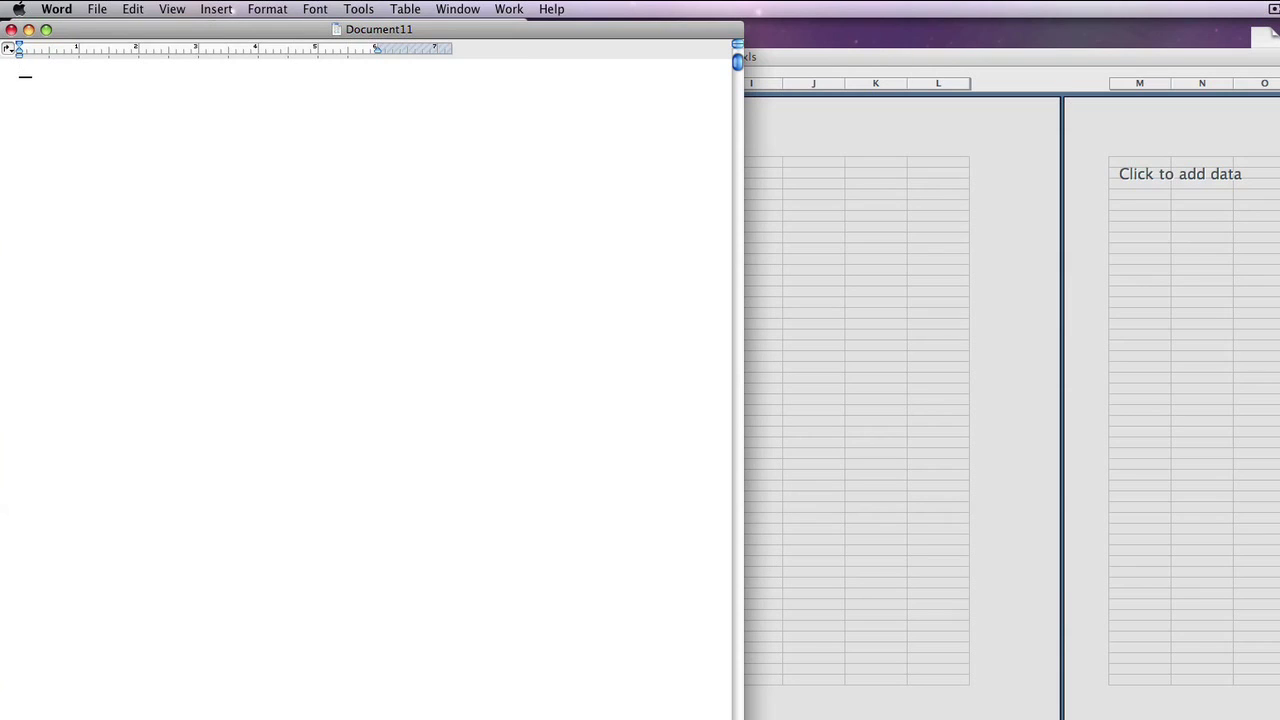
{"action": "left_click", "coordinate": [358, 9]}
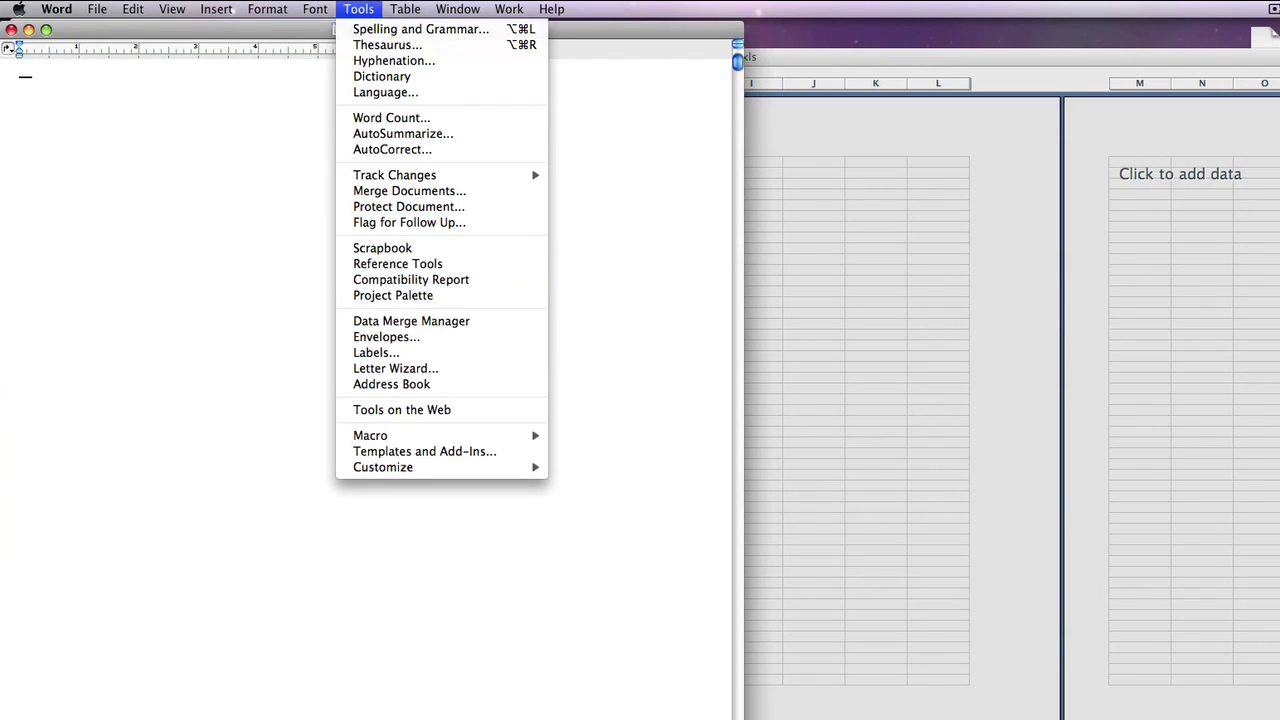
Set up labels as Avery standard 5160 and start a data merge for them
{"action": "key", "text": "Return"}
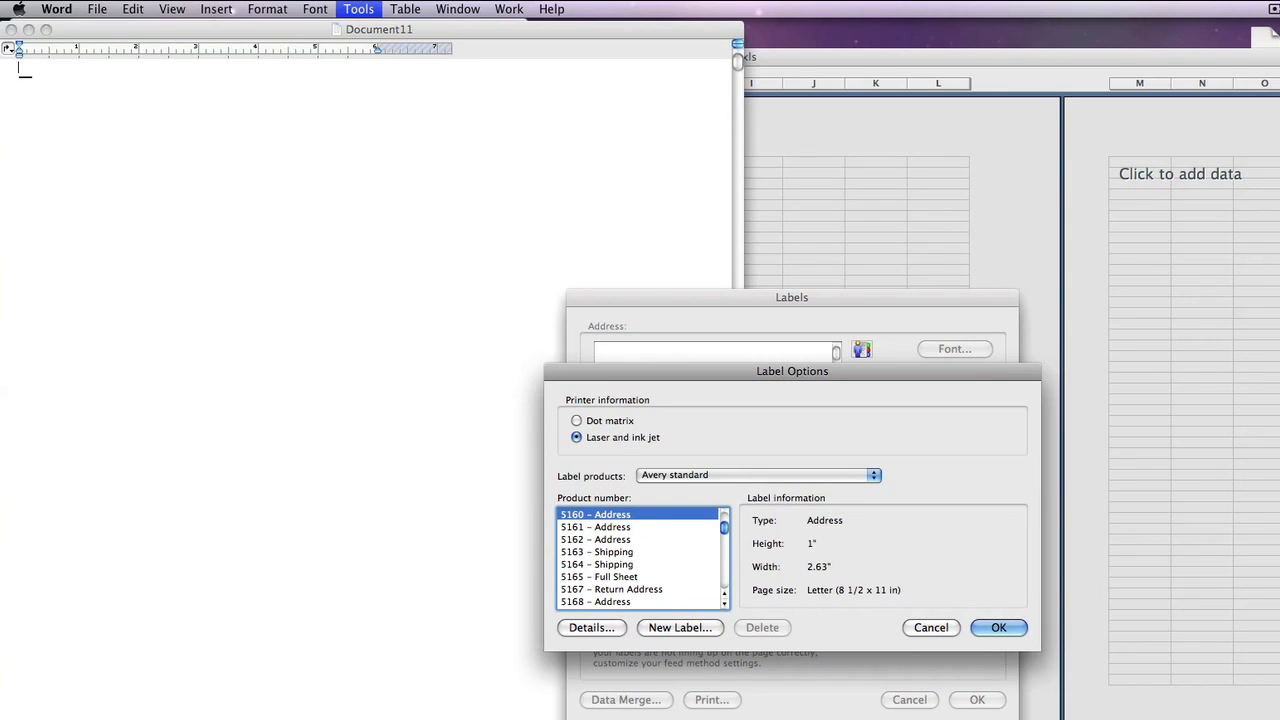
{"action": "key", "text": "Return"}
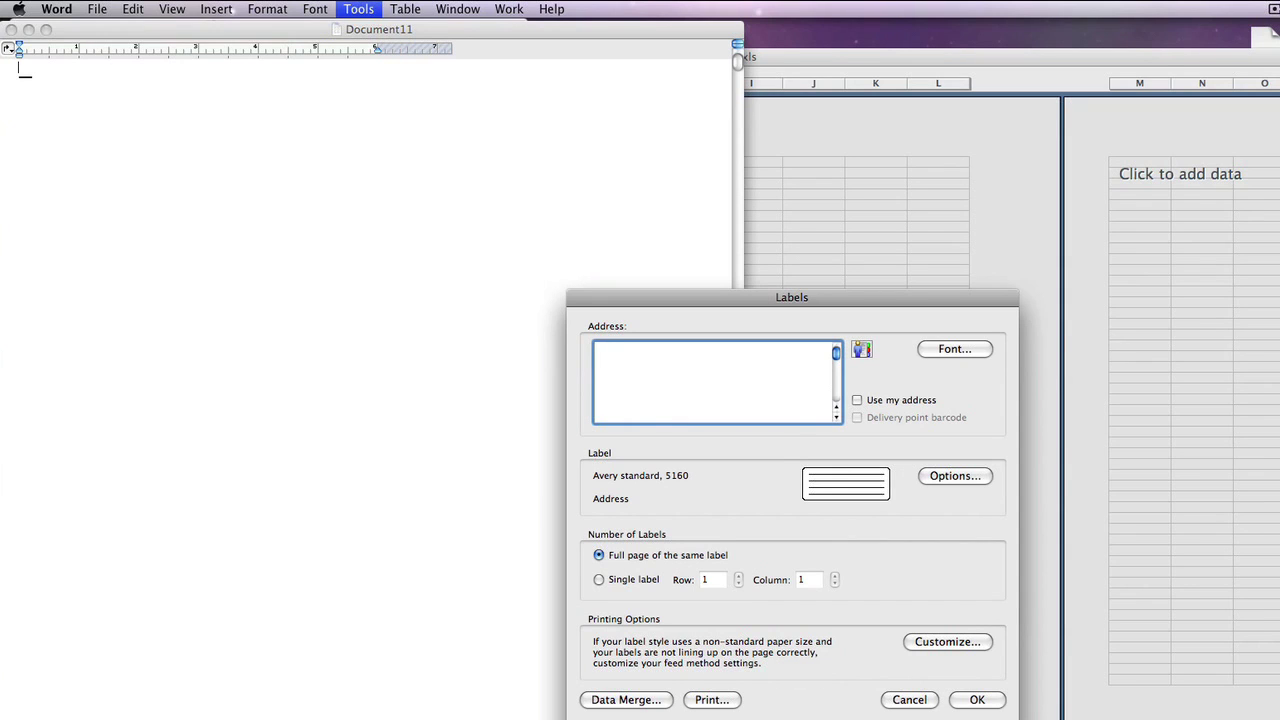
{"action": "left_click", "coordinate": [626, 699]}
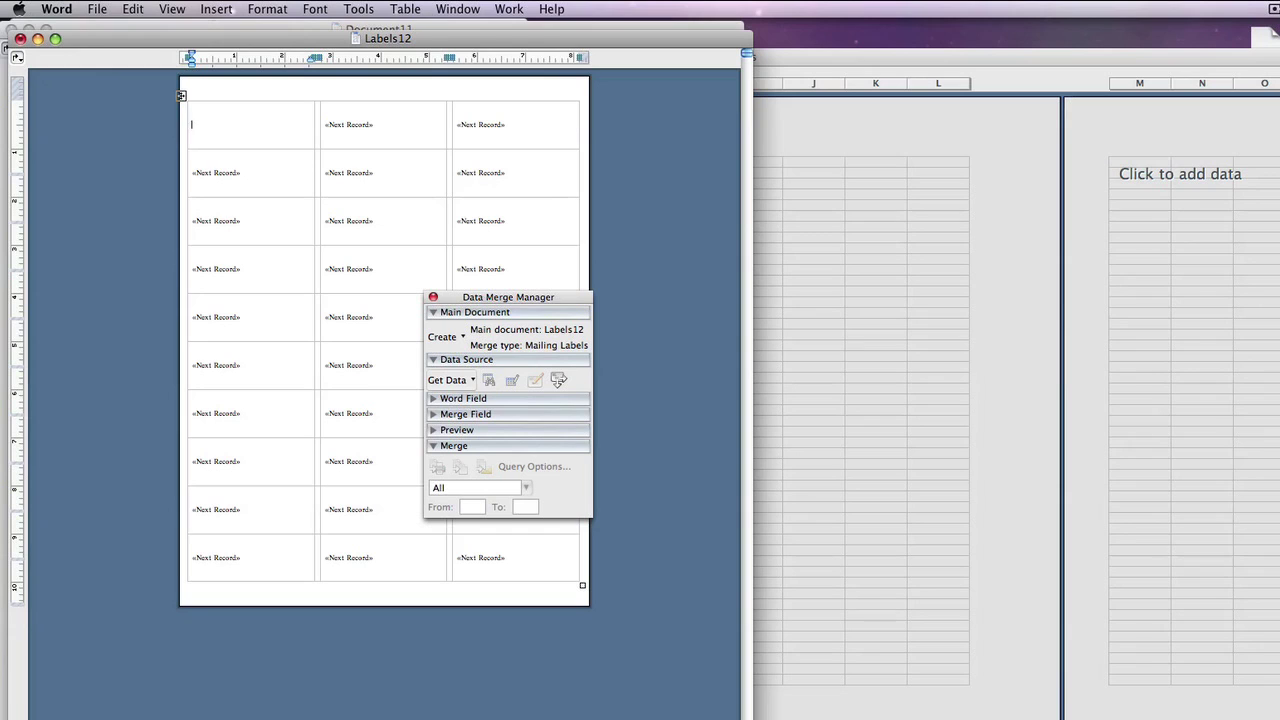
Use Addresses.xls on the Desktop as the data source, taking the entire Sheet1
{"action": "left_click", "coordinate": [447, 380]}
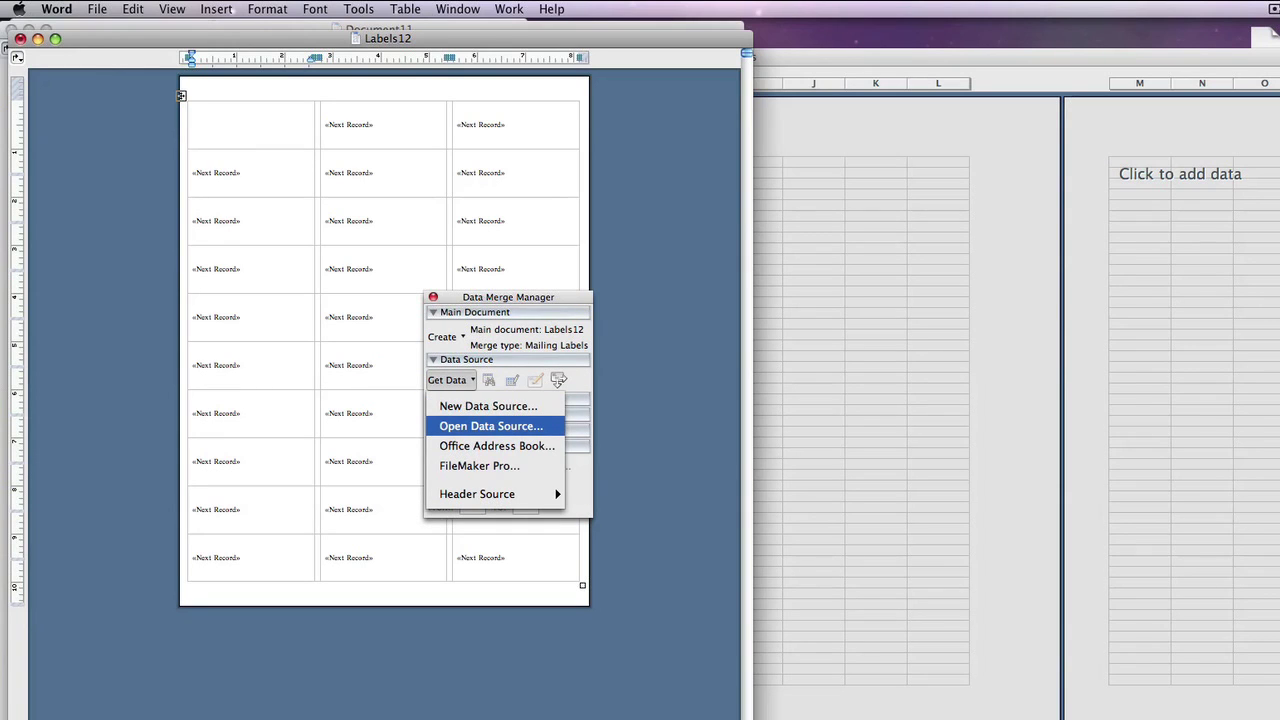
{"action": "left_click", "coordinate": [491, 426]}
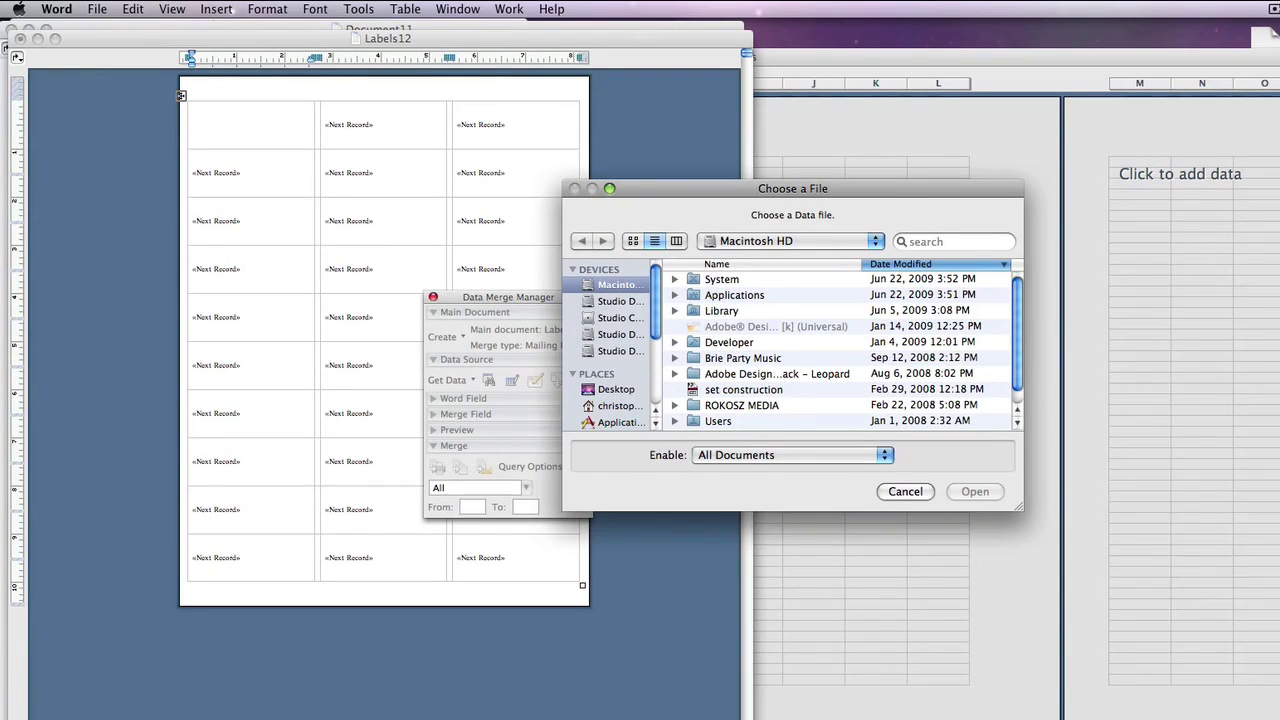
{"action": "left_click", "coordinate": [617, 389]}
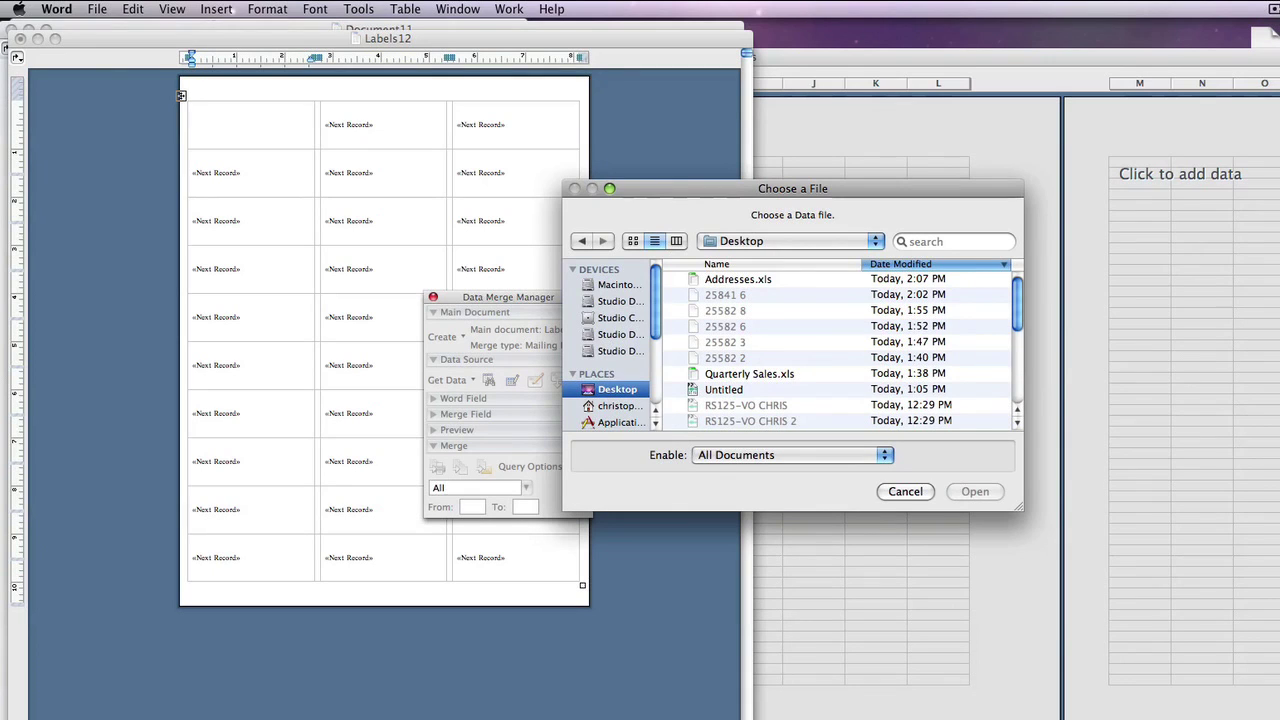
{"action": "double_click", "coordinate": [737, 279]}
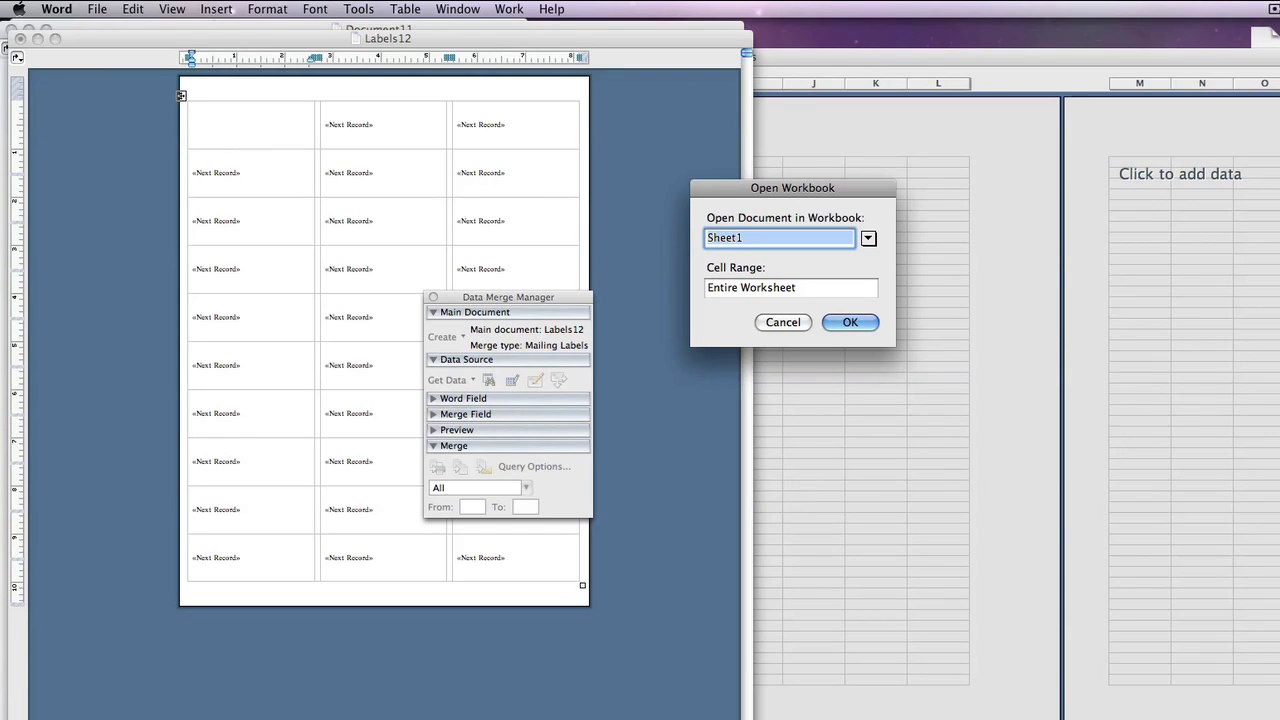
{"action": "key", "text": "Return"}
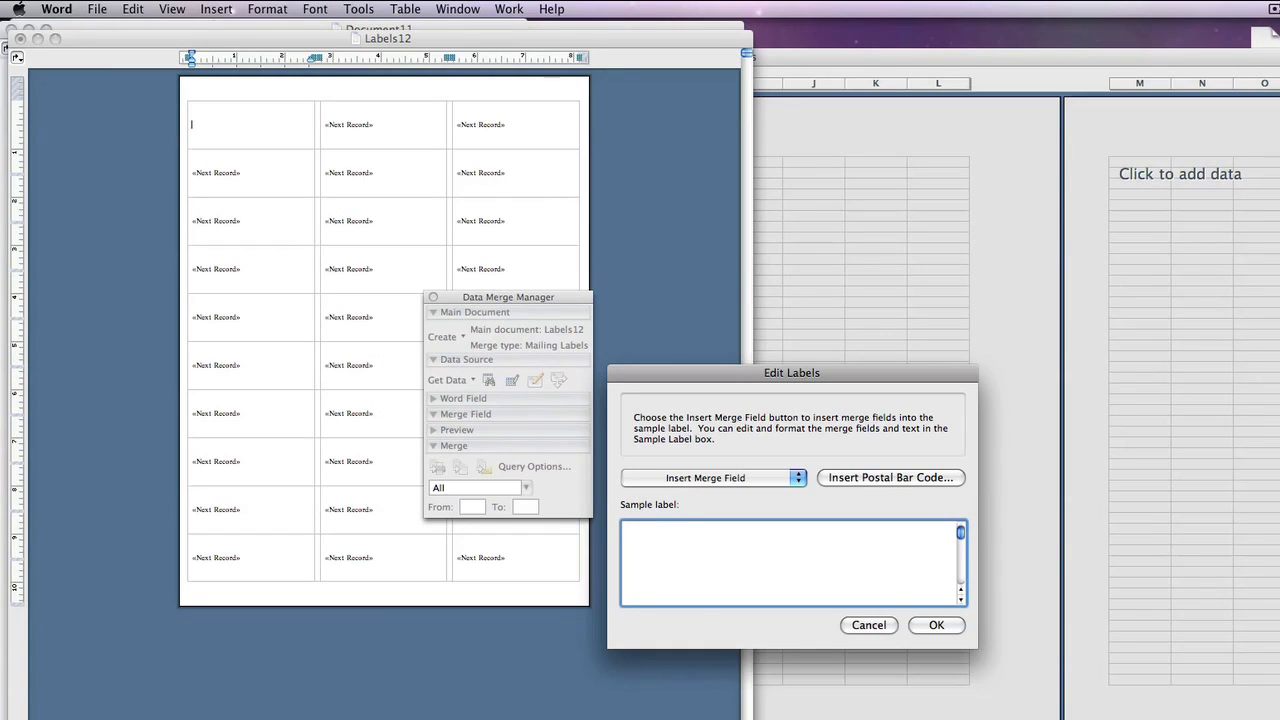
Insert FirstName and LastName on the sample label's first line and Address on the second
{"action": "left_click", "coordinate": [705, 477]}
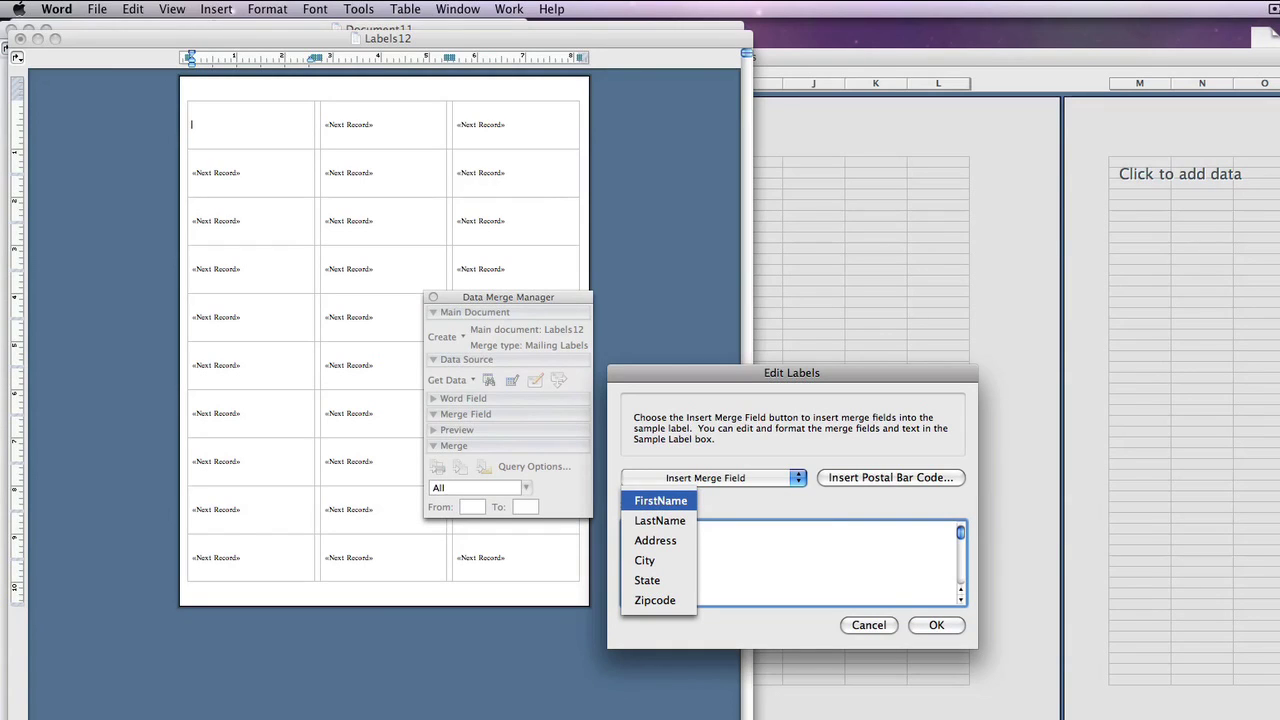
{"action": "key", "text": "Return"}
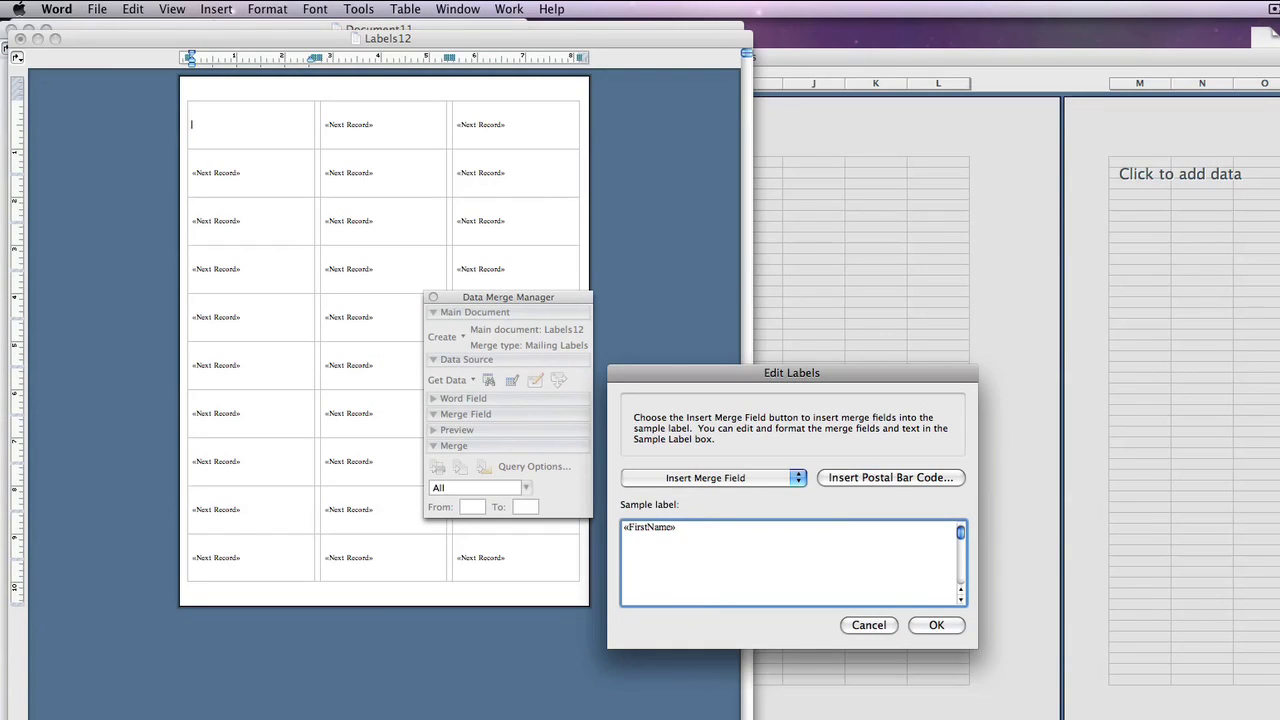
{"action": "left_click", "coordinate": [705, 477]}
{"action": "key", "text": "Down"}
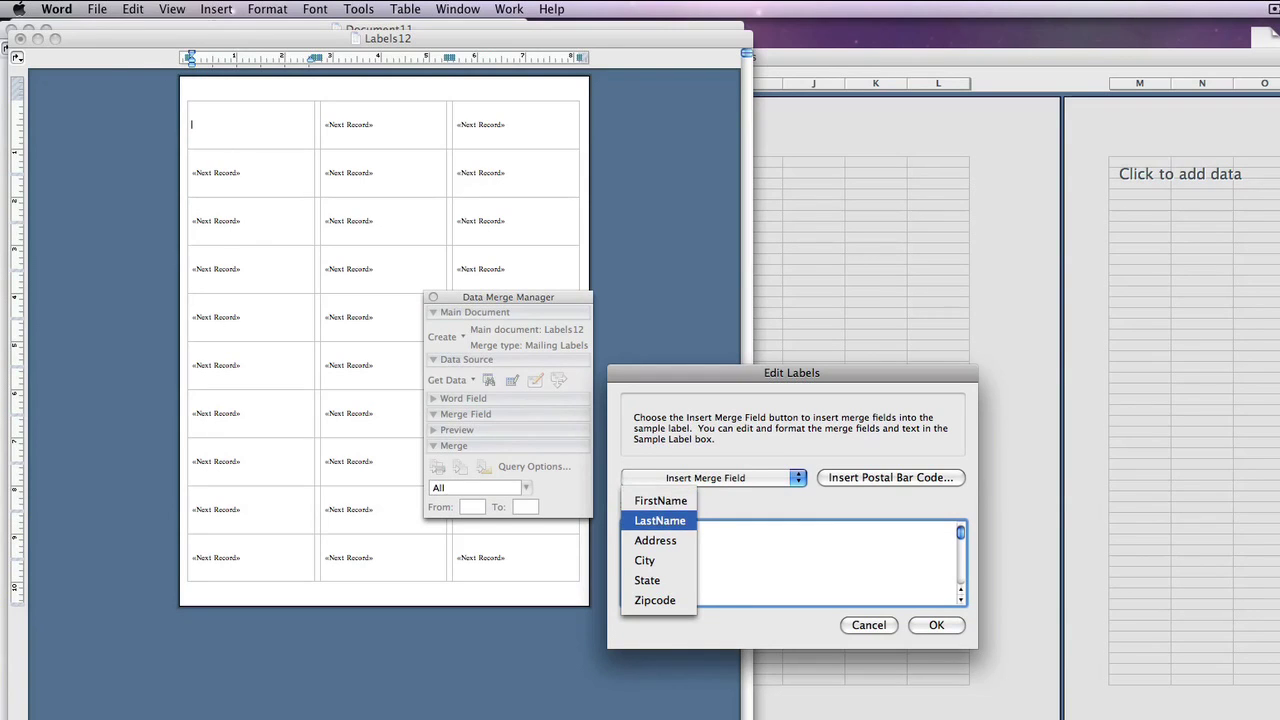
{"action": "key", "text": "Return"}
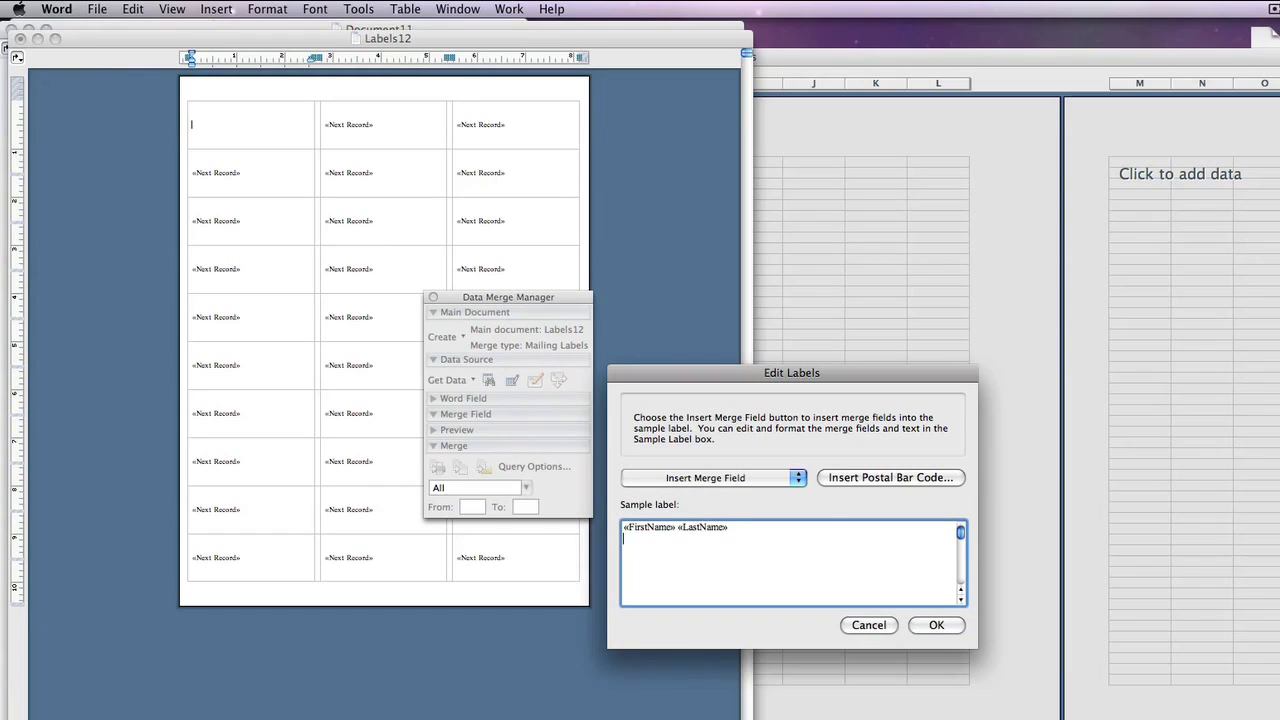
{"action": "key", "text": "space"}
{"action": "key", "text": "Down"}
{"action": "key", "text": "Down"}
{"action": "key", "text": "Down"}
{"action": "key", "text": "Return"}
Add the City, State and Zipcode merge fields on the label's third line
{"action": "key", "text": "Return"}
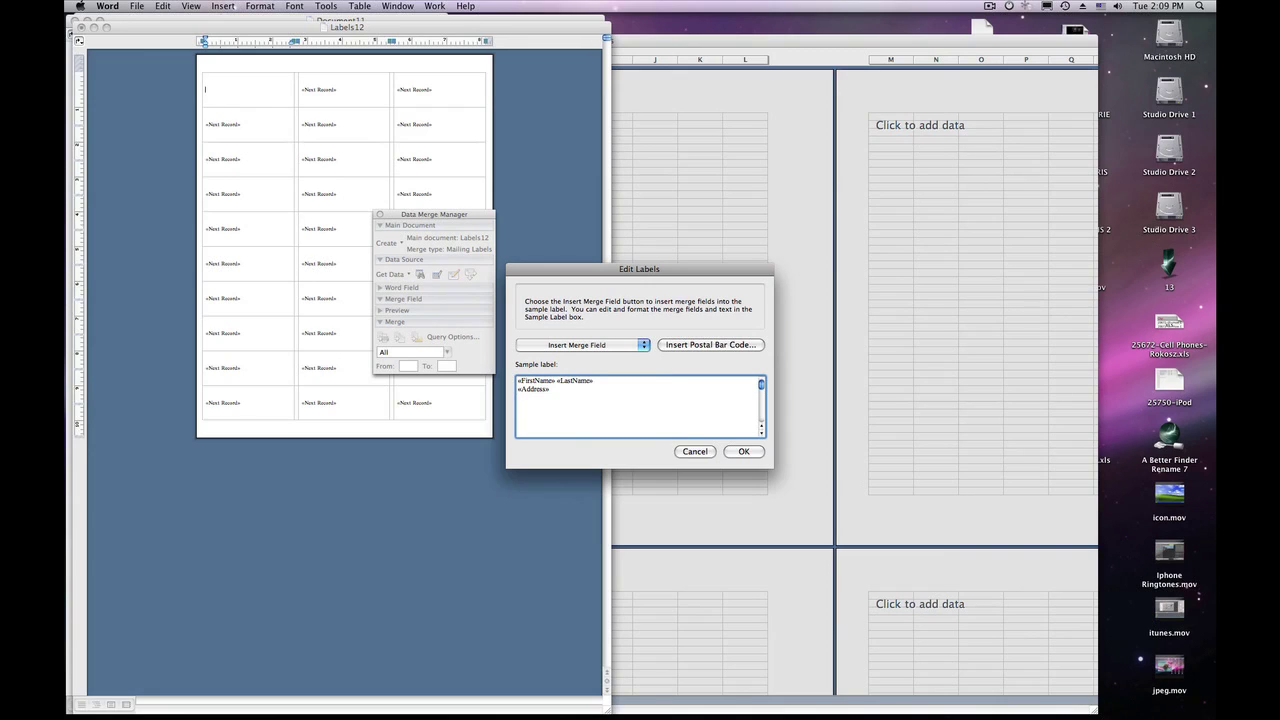
{"action": "key", "text": "space"}
{"action": "key", "text": "Down"}
{"action": "key", "text": "Down"}
{"action": "key", "text": "Down"}
{"action": "key", "text": "Down"}
{"action": "key", "text": "Down"}
{"action": "key", "text": "Up"}
{"action": "key", "text": "Return"}
{"action": "key", "text": "space"}
{"action": "key", "text": "Down"}
{"action": "key", "text": "Down"}
{"action": "key", "text": "Return"}
{"action": "key", "text": "space"}
{"action": "key", "text": "Up"}
{"action": "key", "text": "Return"}
{"action": "key", "text": "Return"}
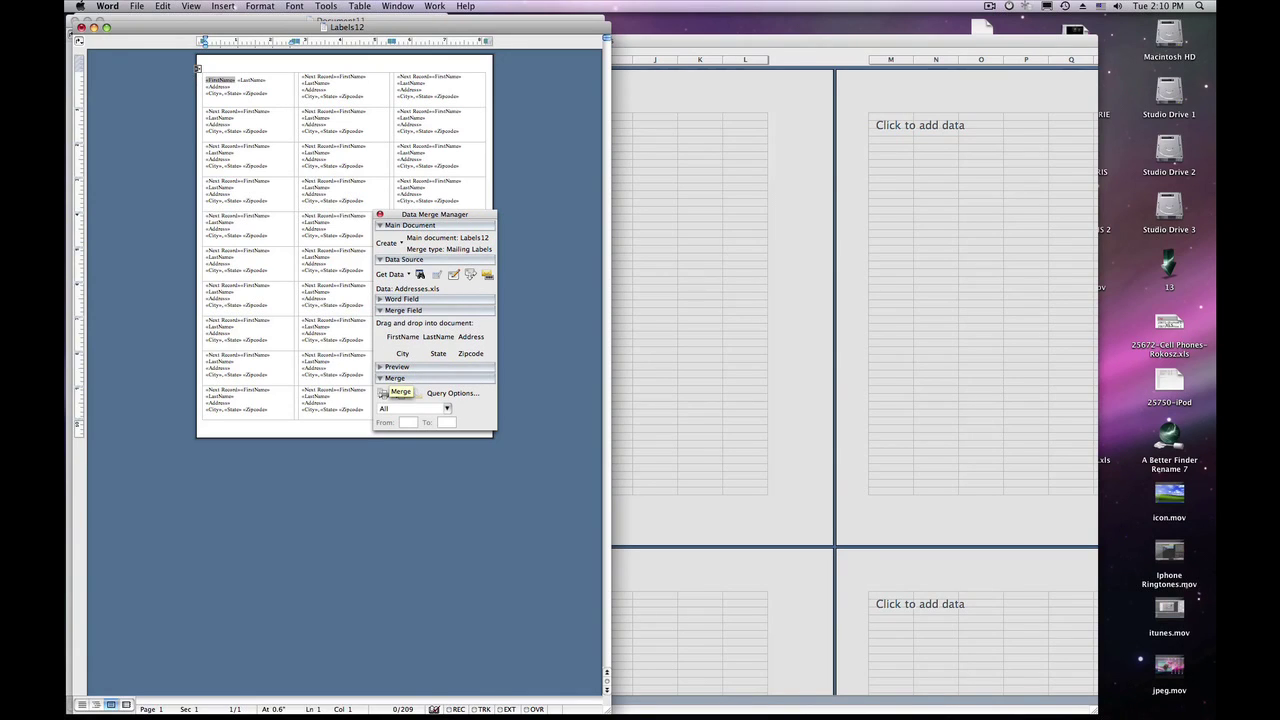
Expand Preview and merge all records into a new document, Labels1
{"action": "left_click", "coordinate": [395, 367]}
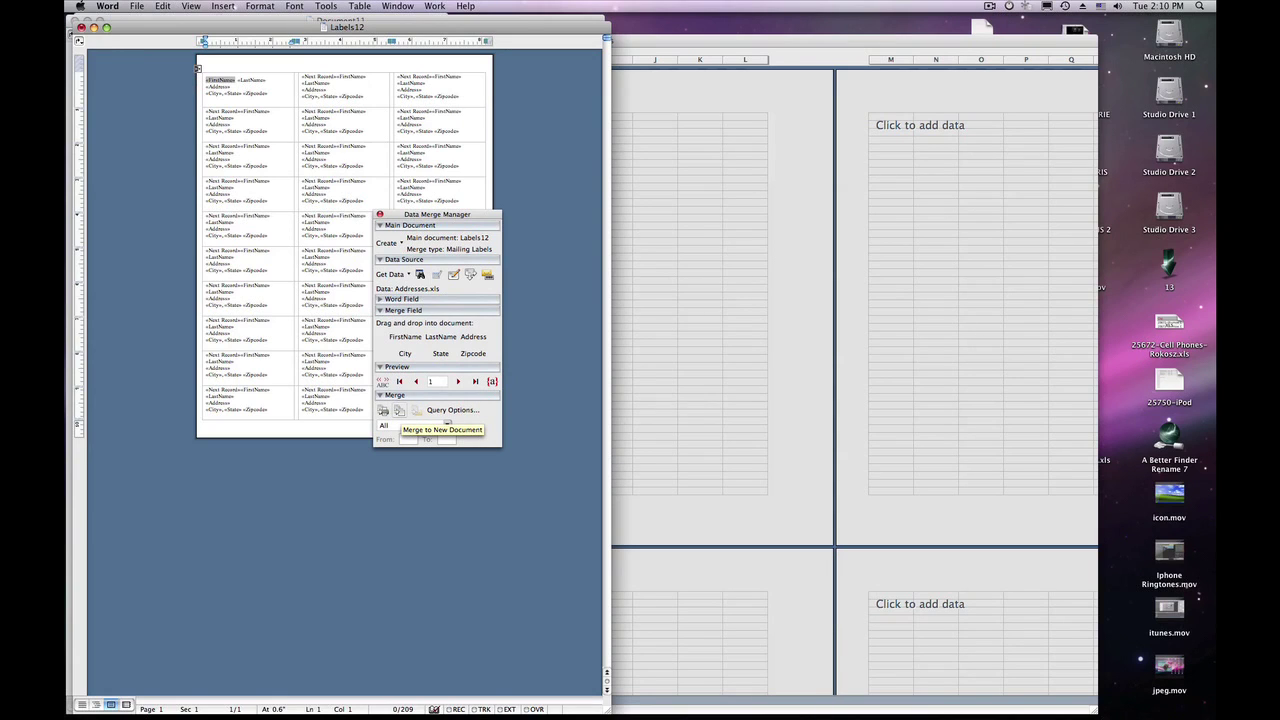
{"action": "left_click", "coordinate": [399, 410]}
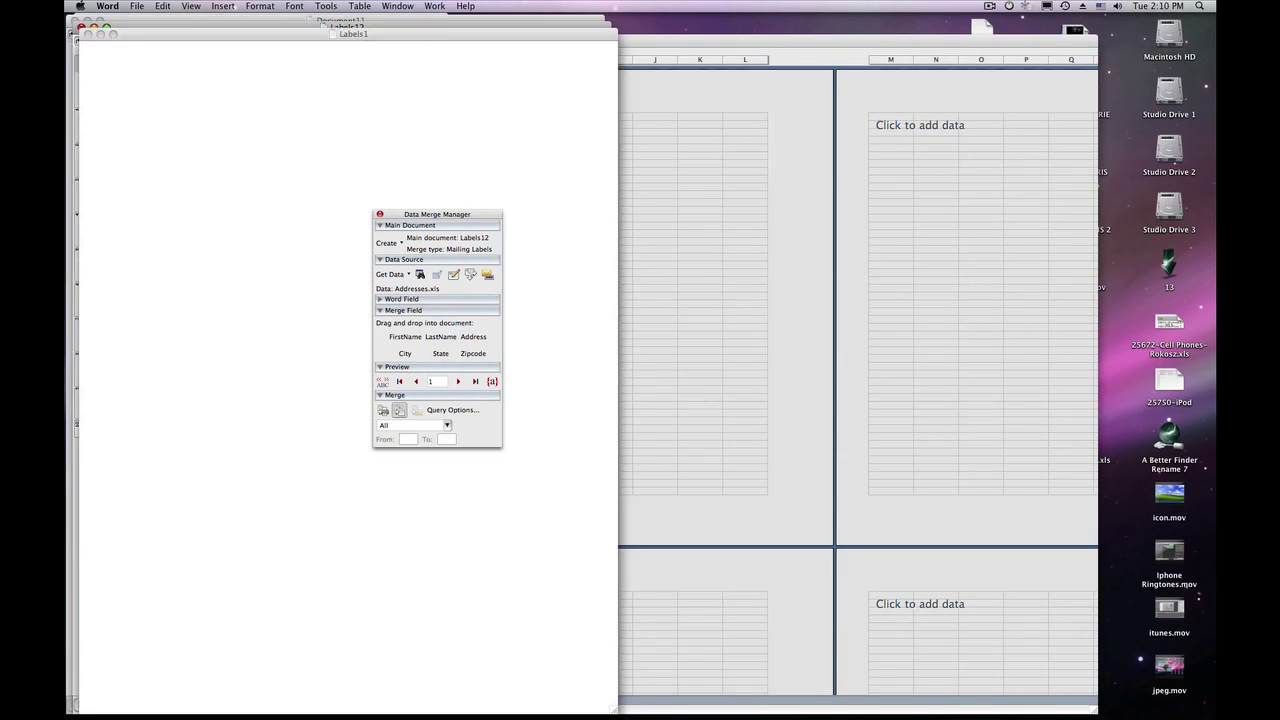